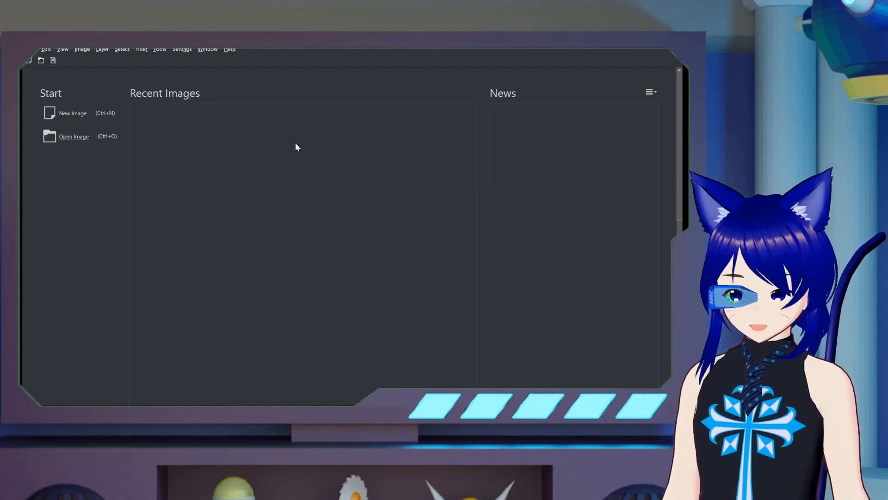
- Create a new 1920 × 1080 px document at 300 pixels/inch and insert depth.png as a new layer
click(72, 113)
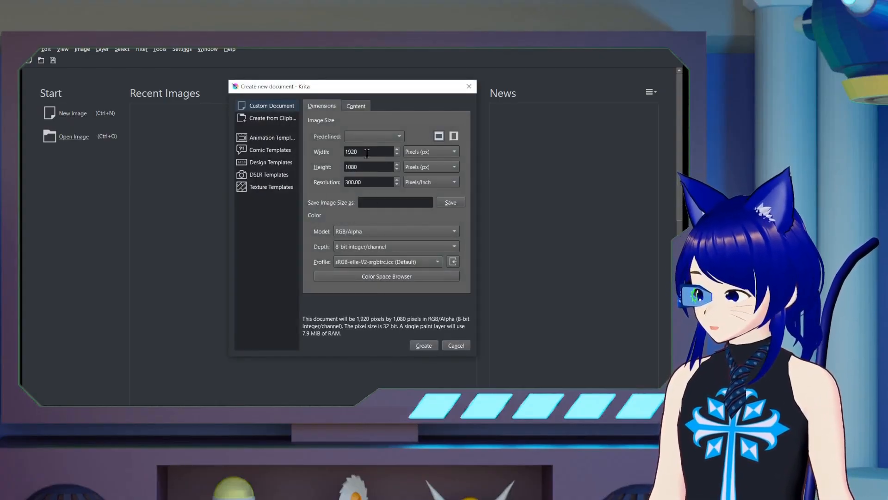
click(421, 348)
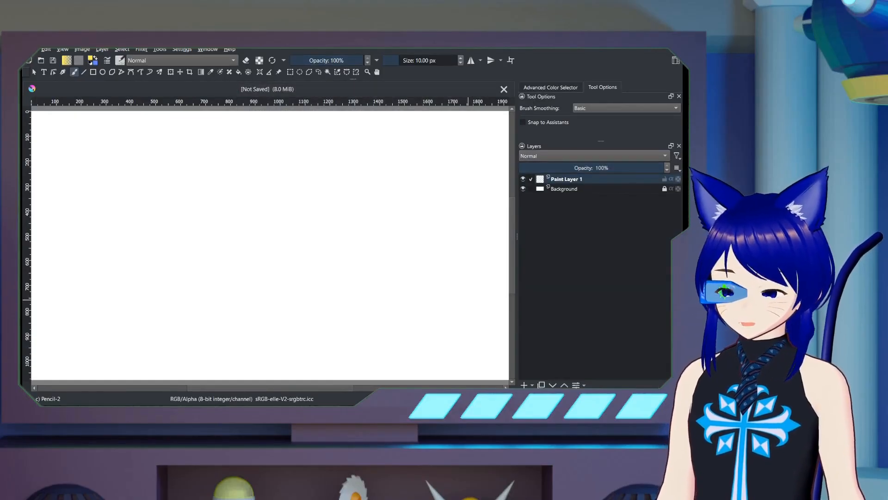
drag(526, 242, 356, 234)
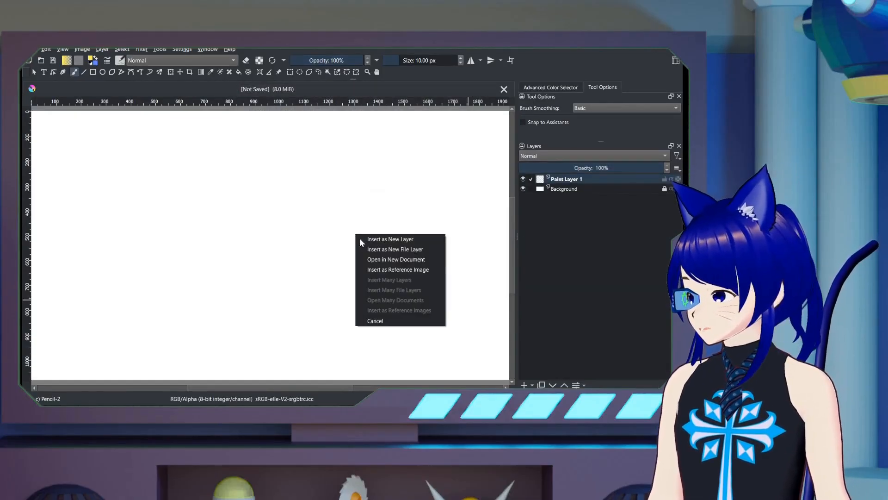
click(364, 242)
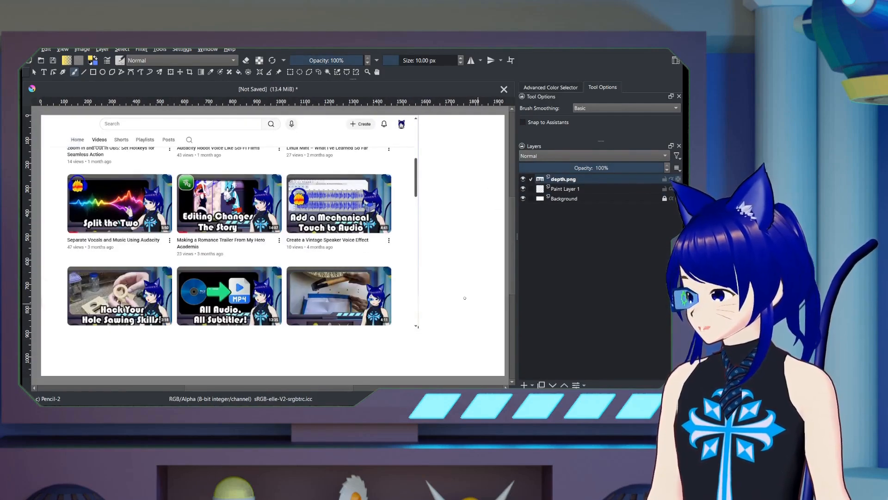
- Scale the depth.png layer up from its lower-right corner so the screenshot fills the whole canvas
scroll(440, 283, down, 1)
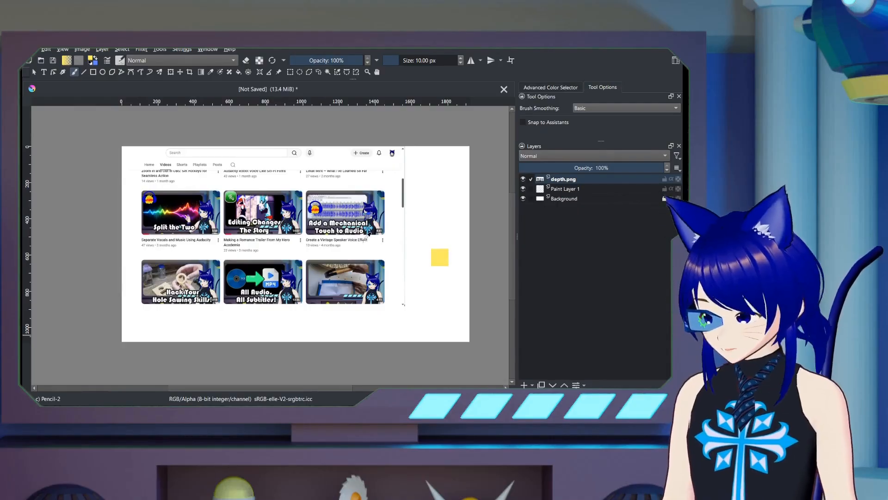
key(ctrl+t)
drag(406, 305, 466, 344)
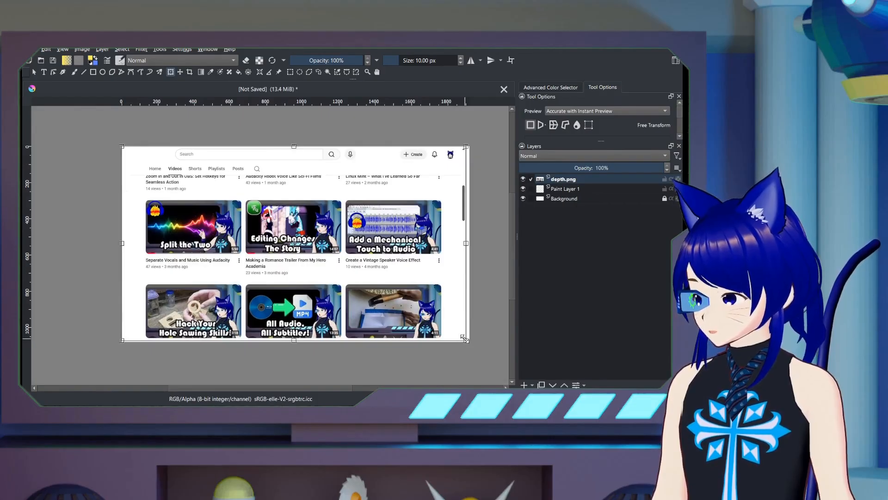
drag(464, 338, 468, 342)
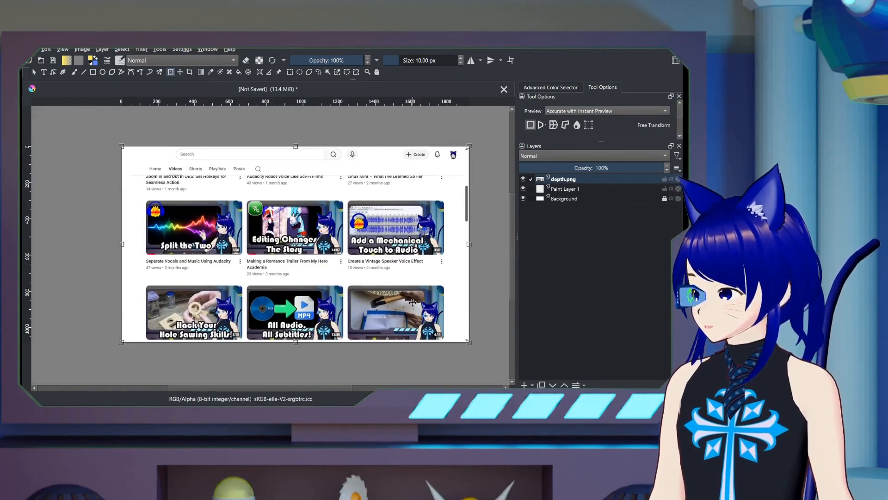
key(Return)
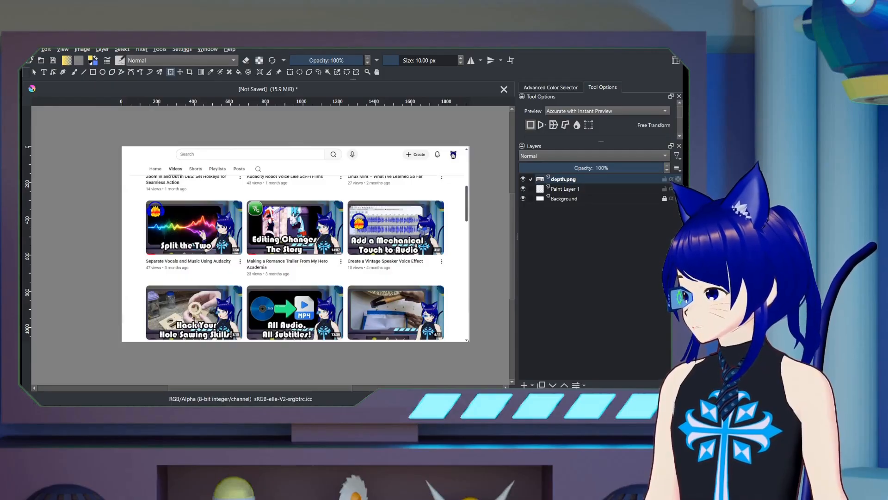
- Export the image as a JPEG named frame 01 in the Focus Effects folder with the default export options
click(30, 50)
click(50, 131)
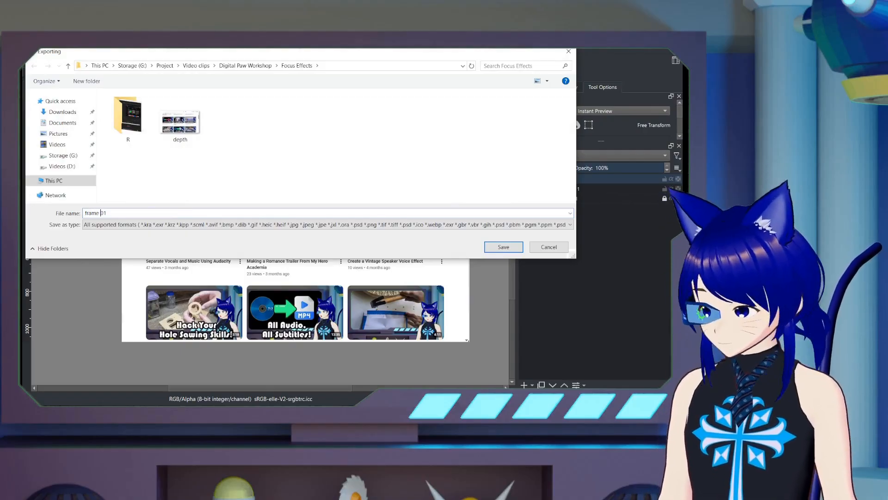
key(Tab)
key(j)
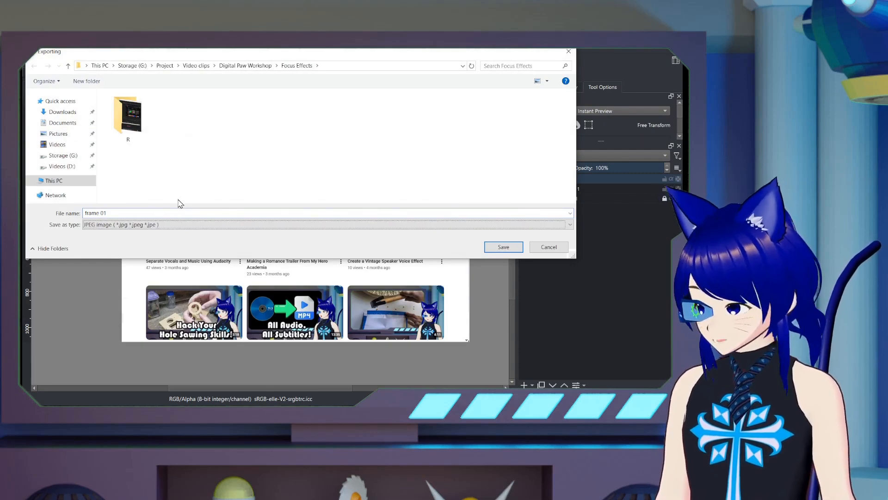
key(Return)
key(Return)
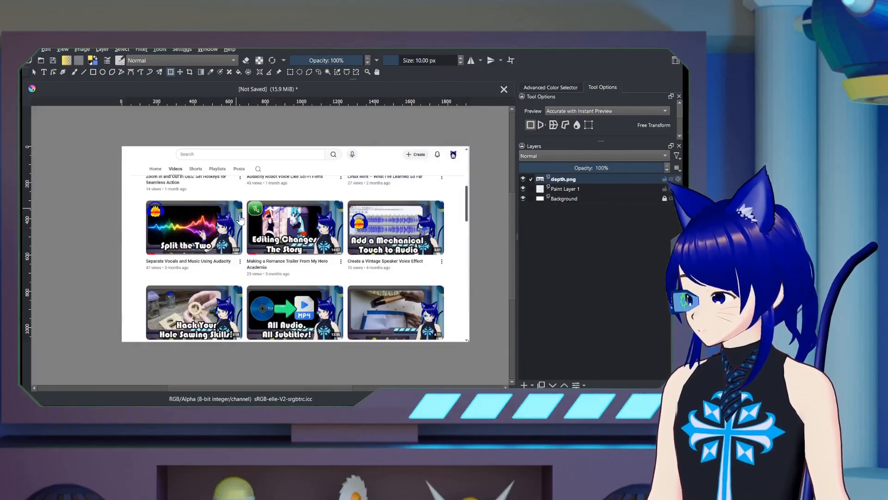
- Select a rectangle of about 550 × 311 px around the "Editing Changes The Story" thumbnail, cut it and paste it as a separate layer
scroll(261, 219, up, 5)
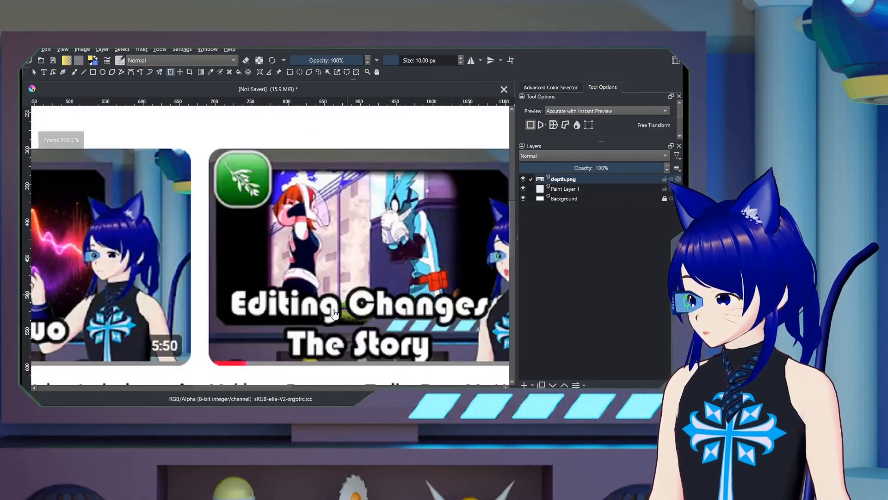
drag(224, 390, 247, 393)
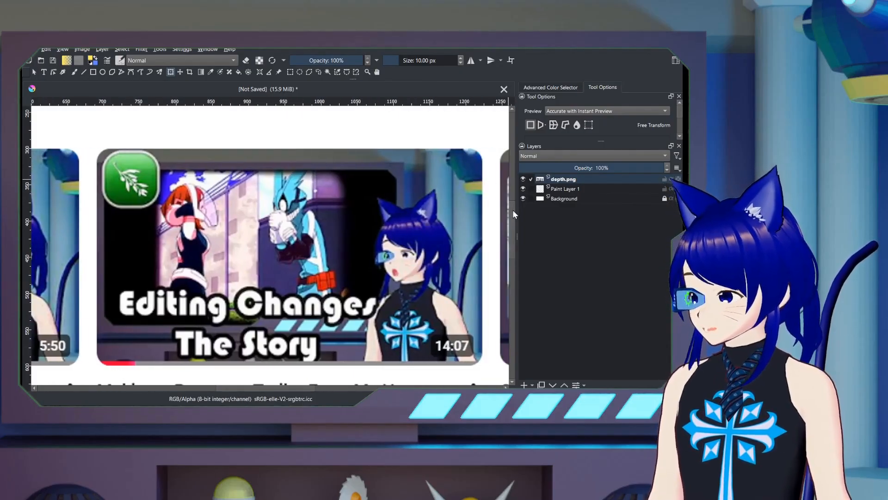
drag(512, 210, 514, 212)
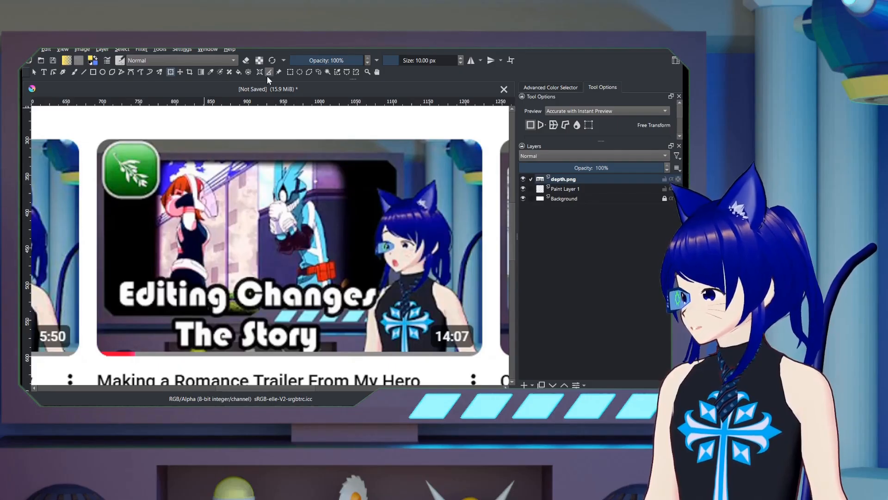
click(290, 73)
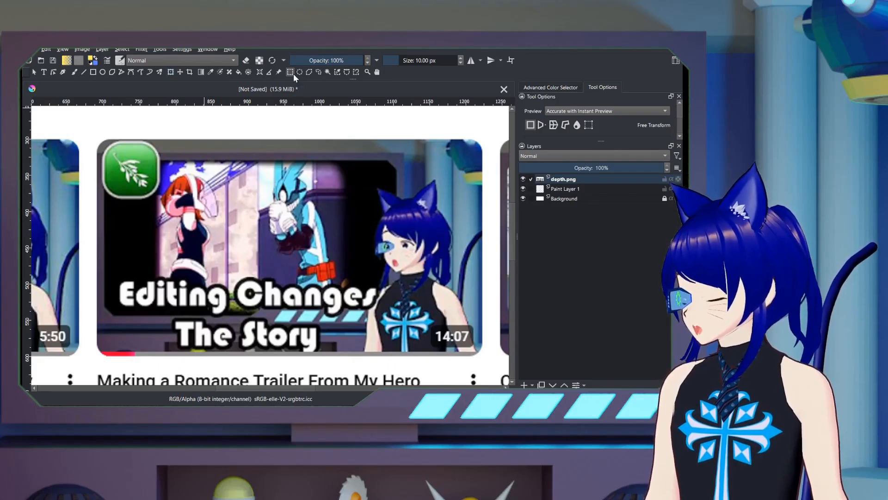
drag(91, 136, 490, 360)
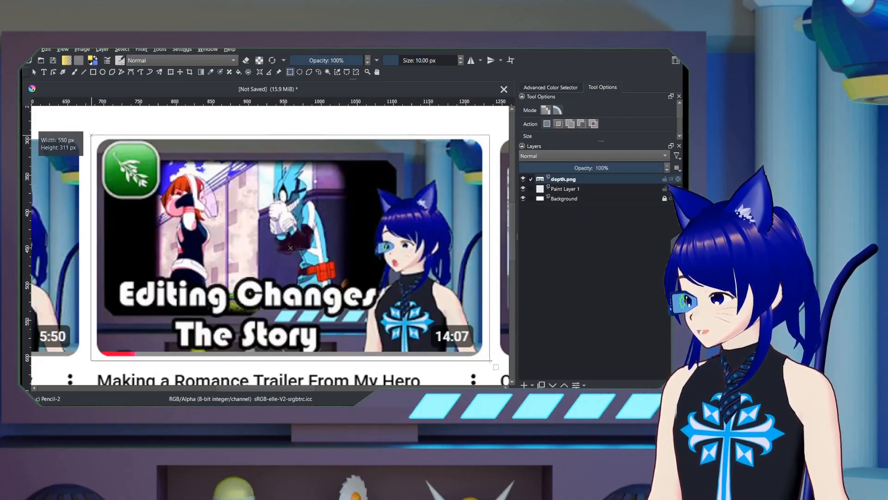
key(ctrl+x)
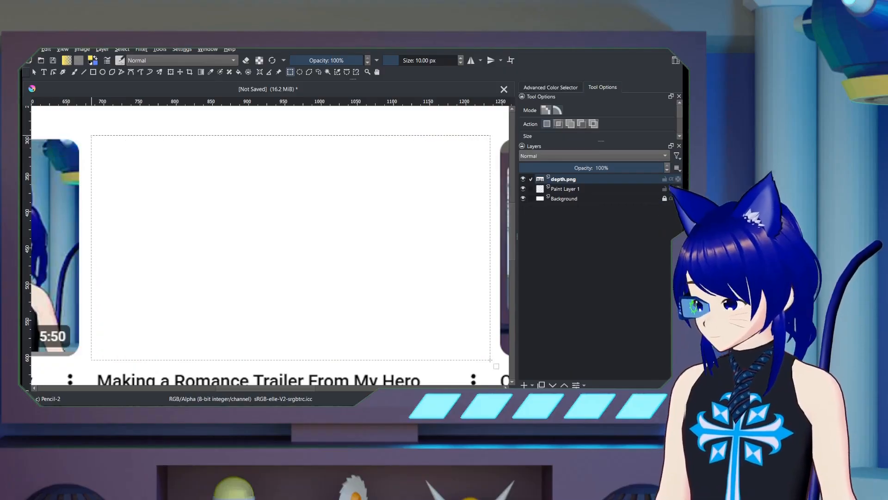
key(ctrl+v)
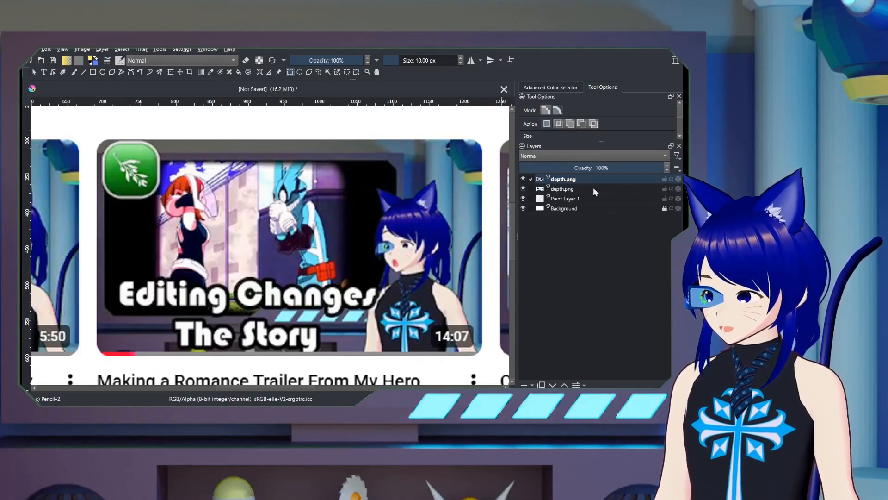
- Hide the lower depth.png and Background layers and clear the white area surrounding the pasted thumbnail to transparency
click(526, 189)
click(523, 198)
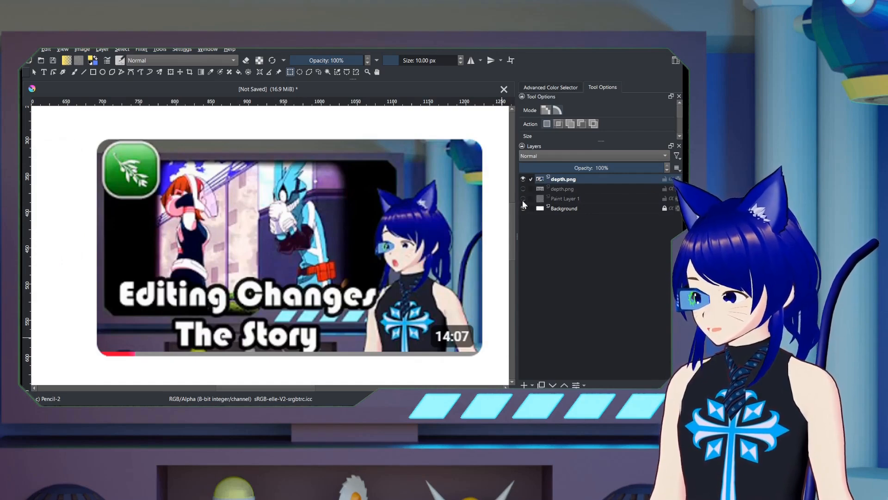
click(523, 199)
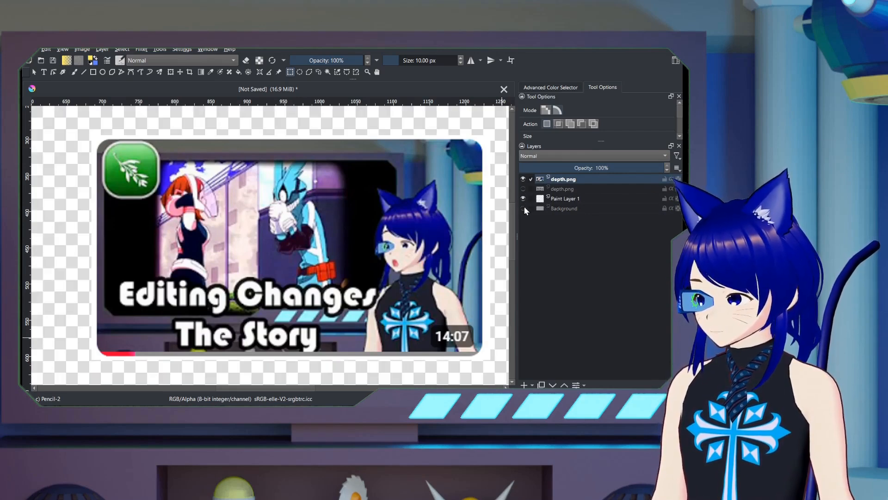
click(524, 207)
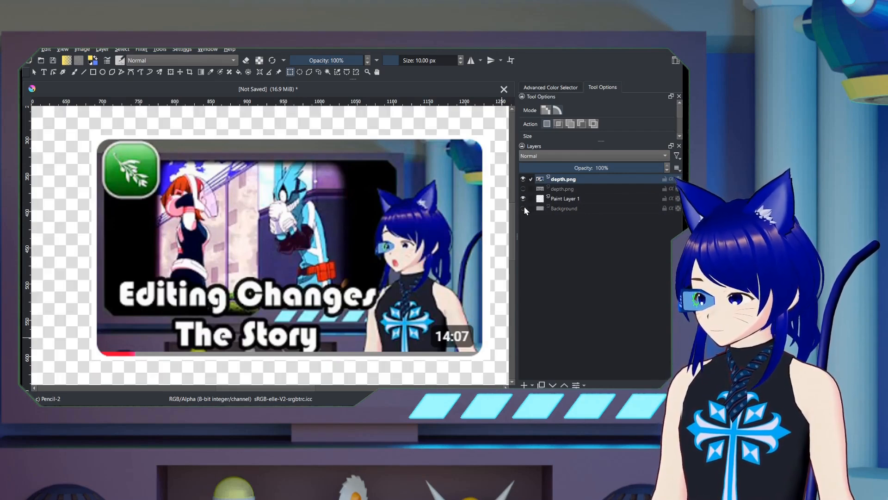
click(328, 73)
click(490, 147)
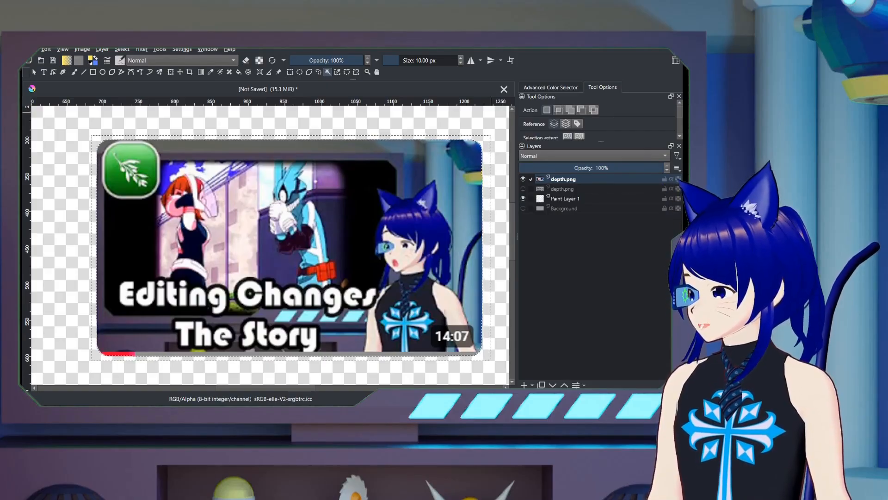
- Export the isolated thumbnail as a PNG named frame 02 in the Focus Effects folder, keeping the alpha channel
click(31, 49)
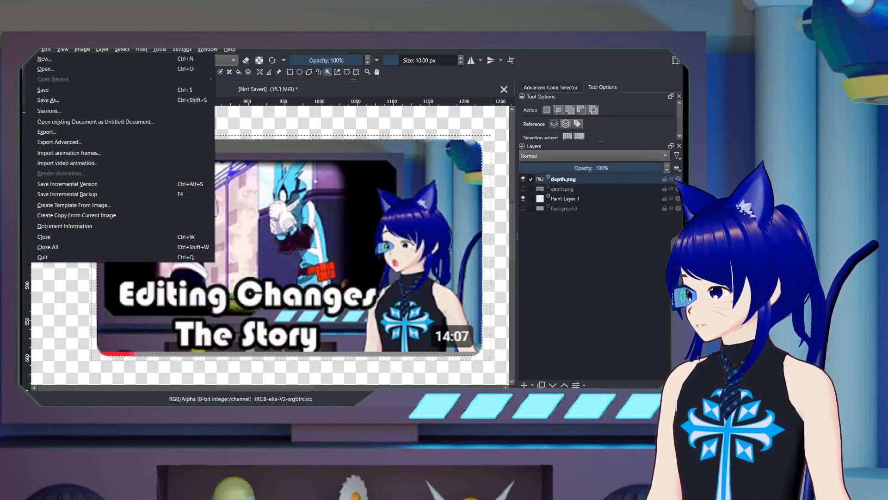
click(57, 131)
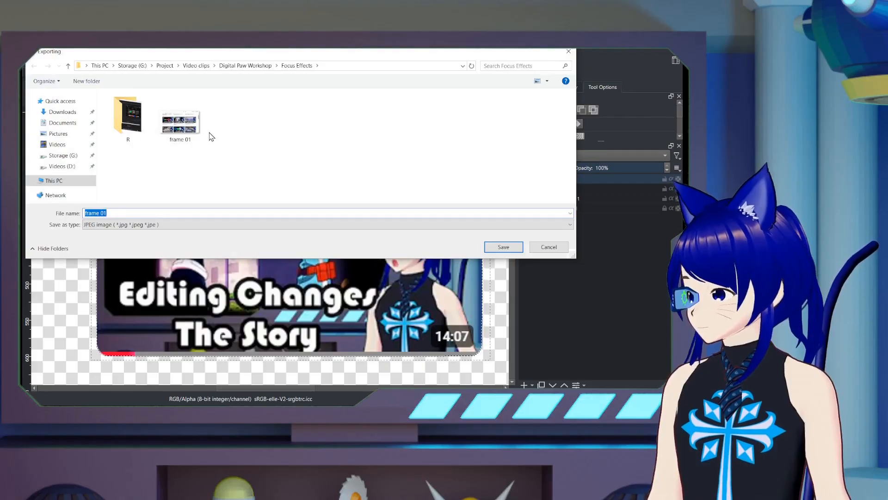
click(188, 131)
click(178, 212)
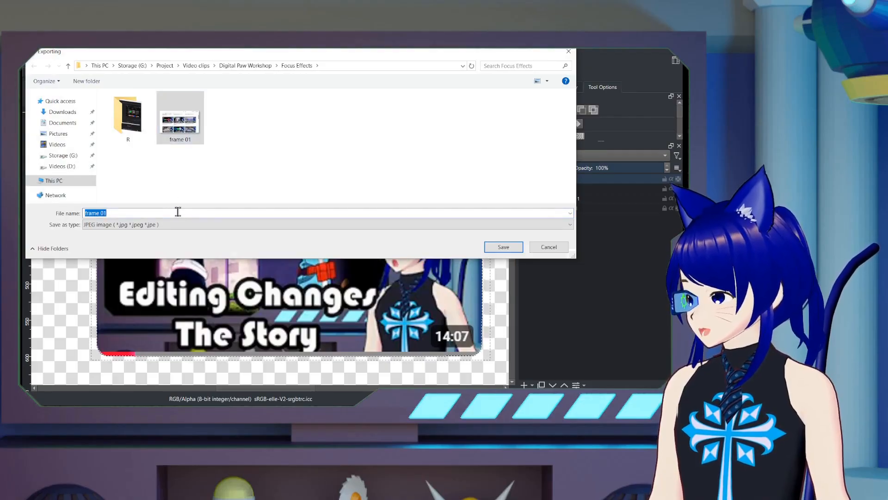
click(177, 211)
key(BackSpace)
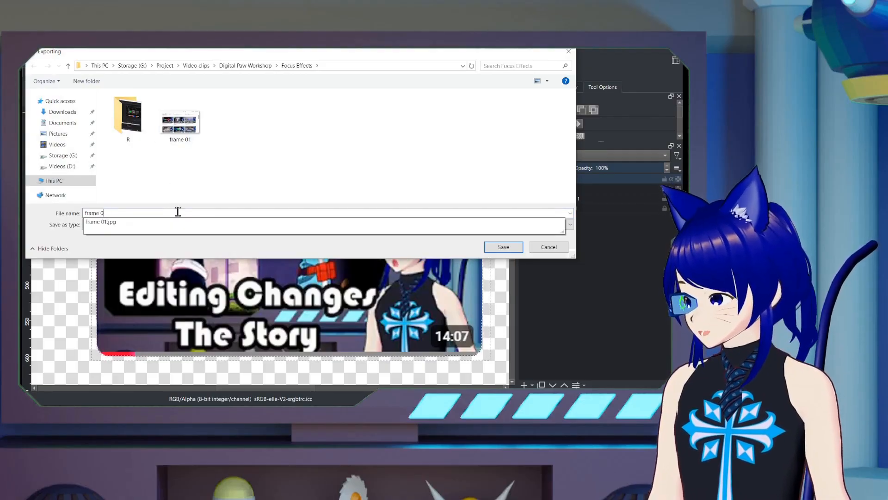
text(2)
key(Tab)
key(p)
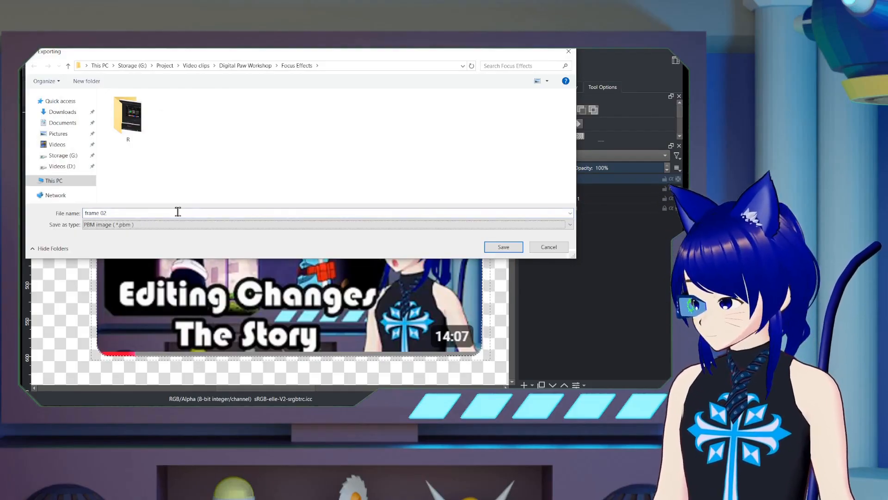
key(p)
key(Return)
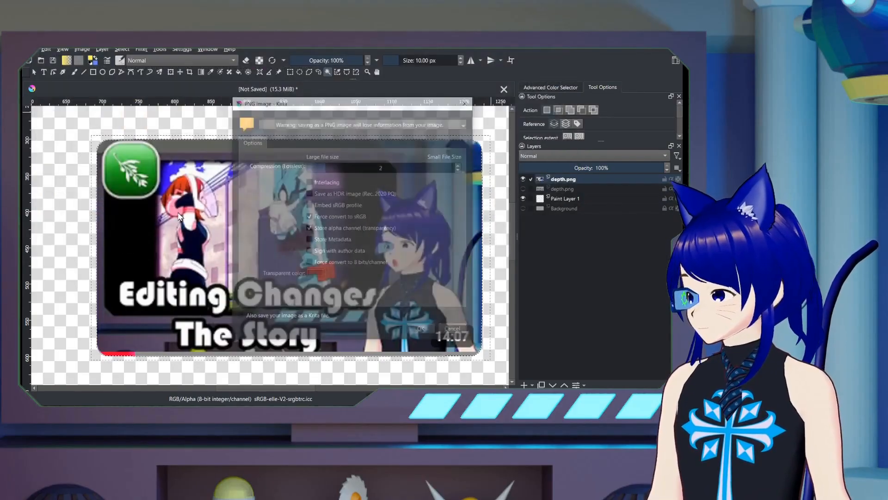
key(Return)
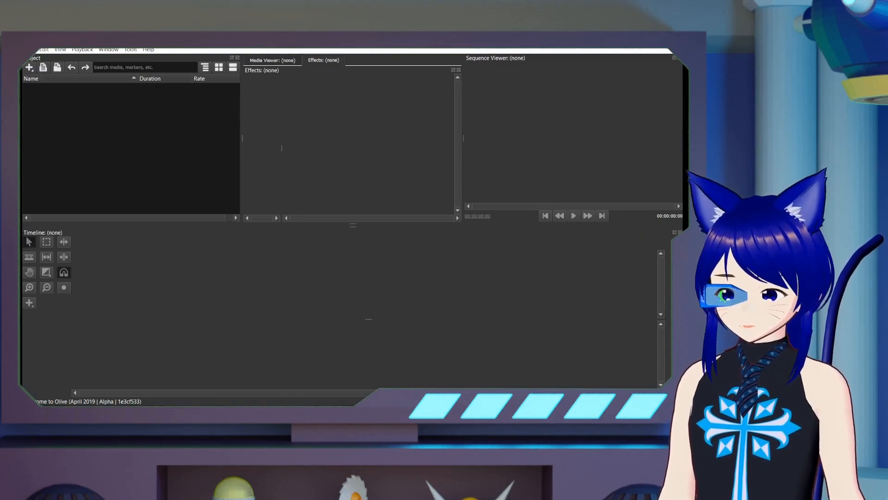
- Switch to Olive, place frame 01.jpg at the start of a new sequence and stack frame 02.png on the track above it
drag(638, 284, 288, 283)
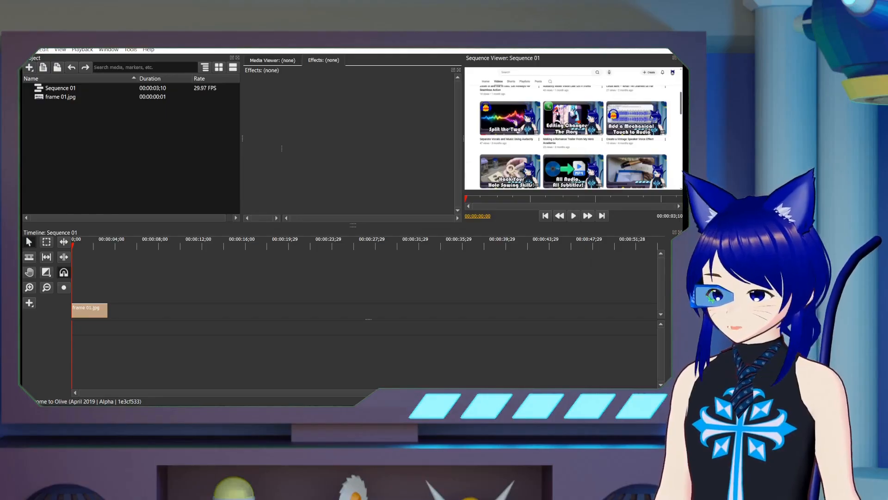
drag(571, 214, 85, 298)
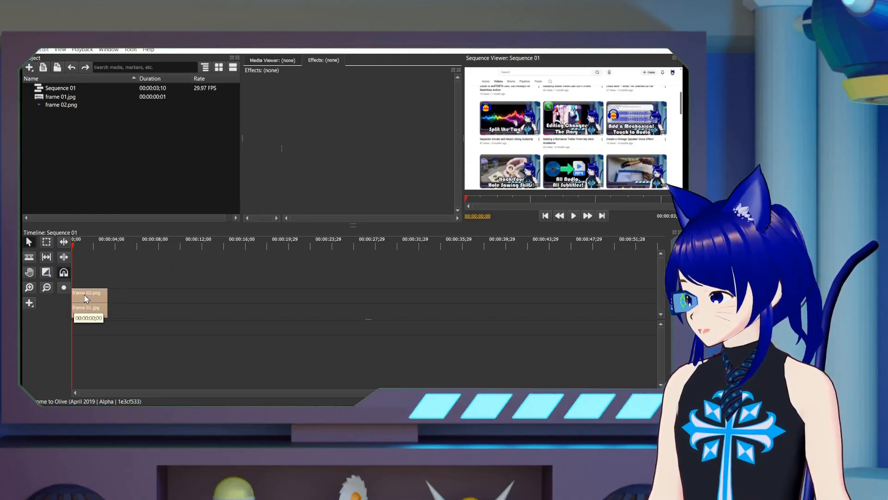
click(30, 288)
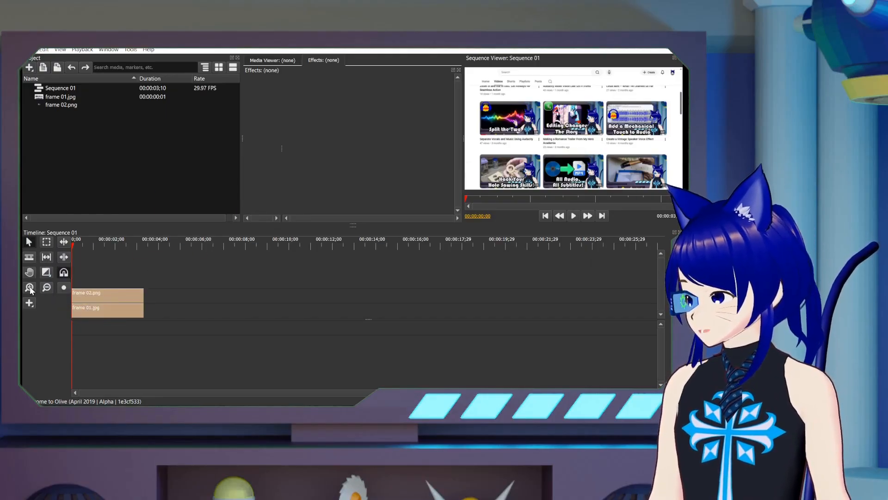
click(30, 288)
click(30, 288)
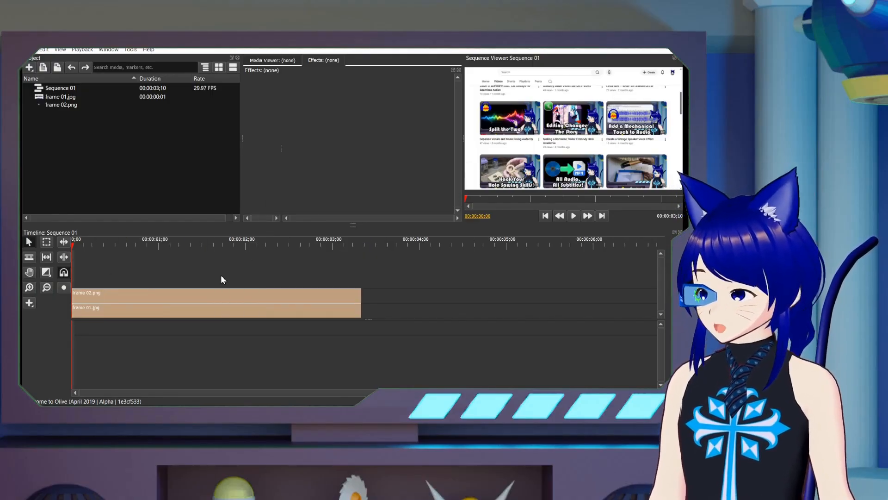
- Select the frame 01.jpg clip on the lower video track
click(165, 314)
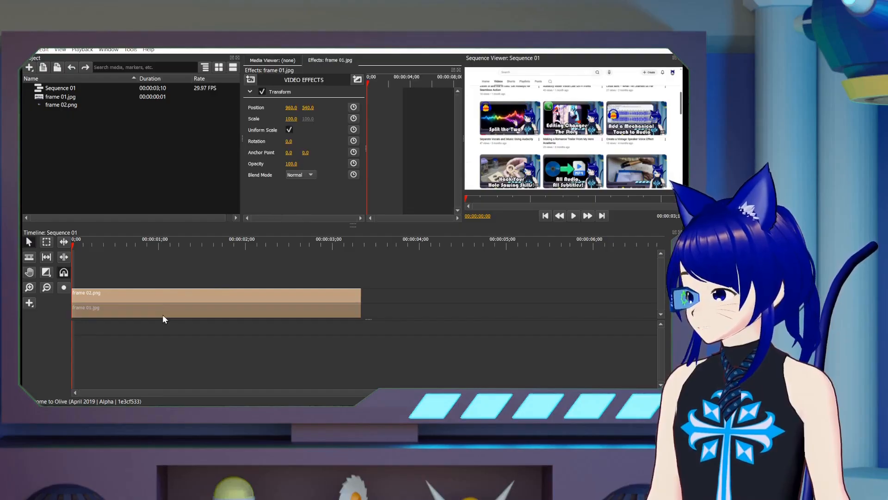
click(354, 164)
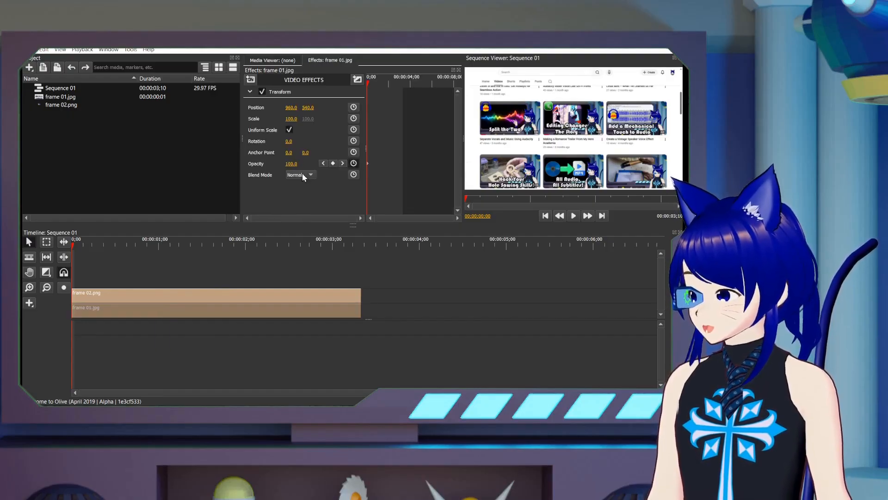
click(354, 164)
click(414, 237)
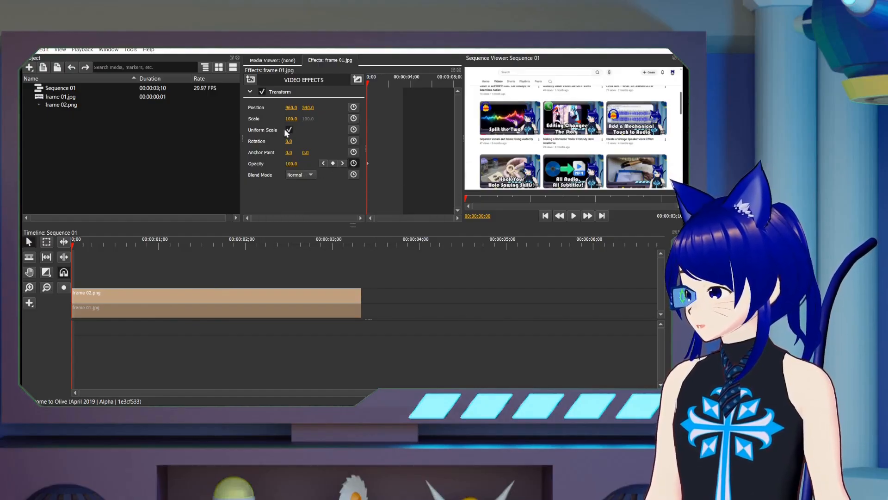
click(353, 163)
click(389, 236)
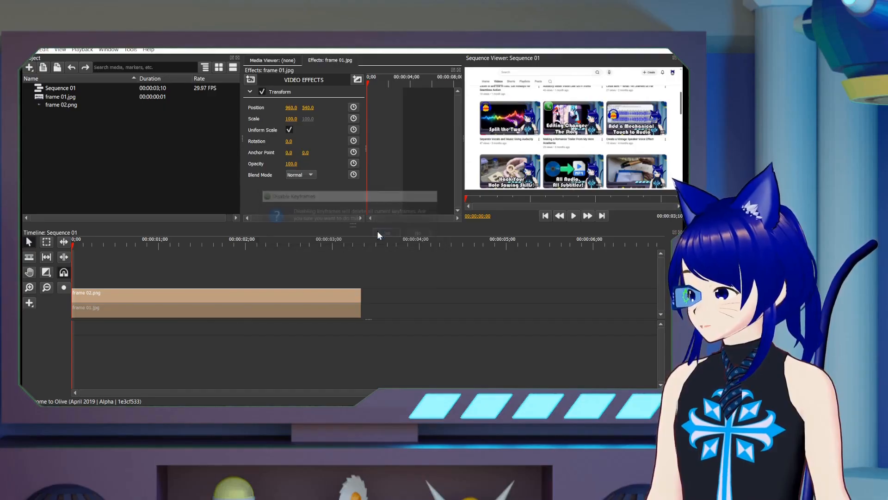
- Add a Box Blur video effect to the frame 01.jpg clip
click(250, 79)
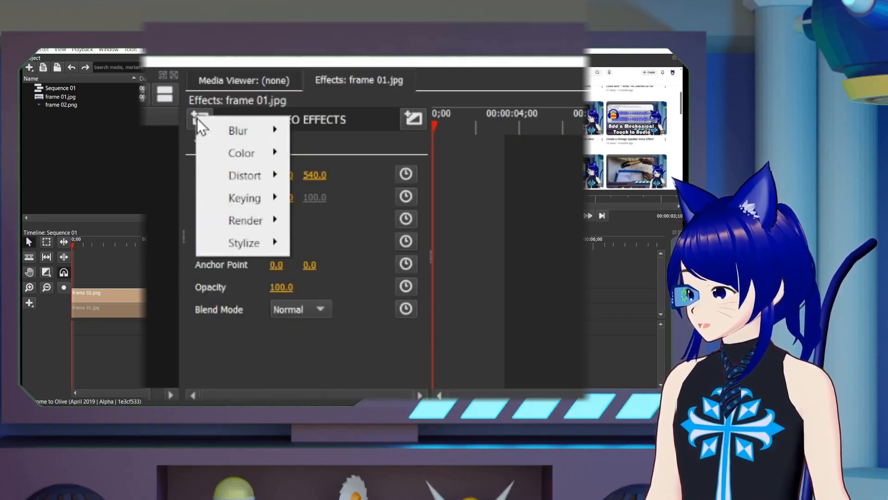
mouse_move(257, 98)
mouse_move(222, 177)
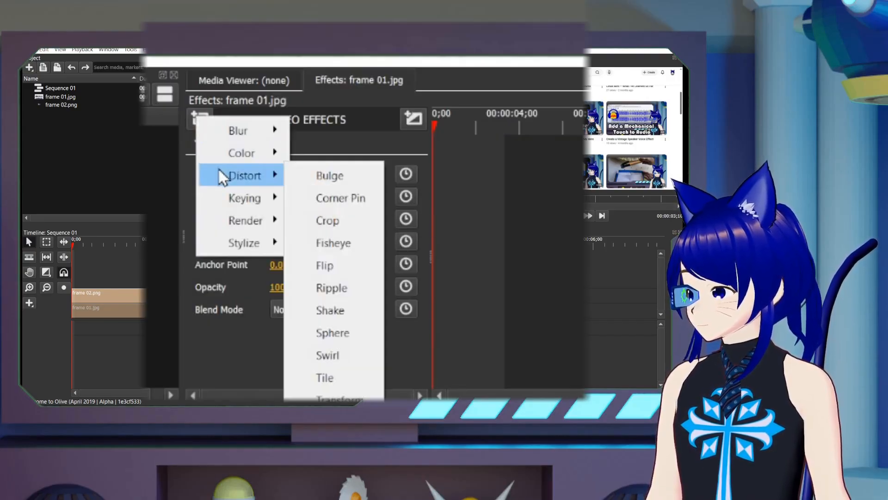
mouse_move(233, 132)
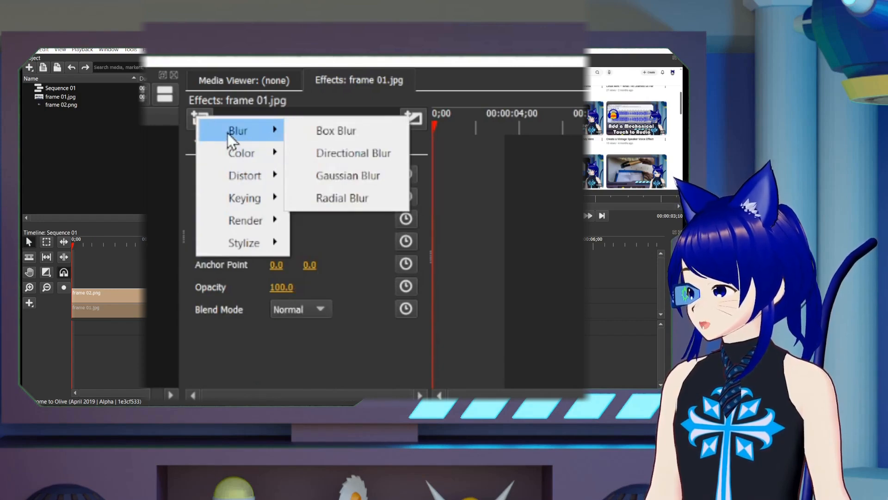
click(346, 140)
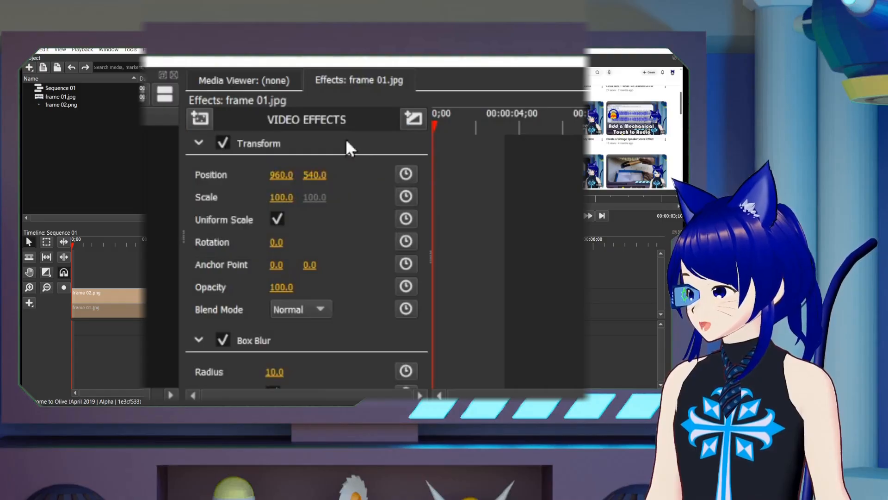
scroll(312, 182, down, 1)
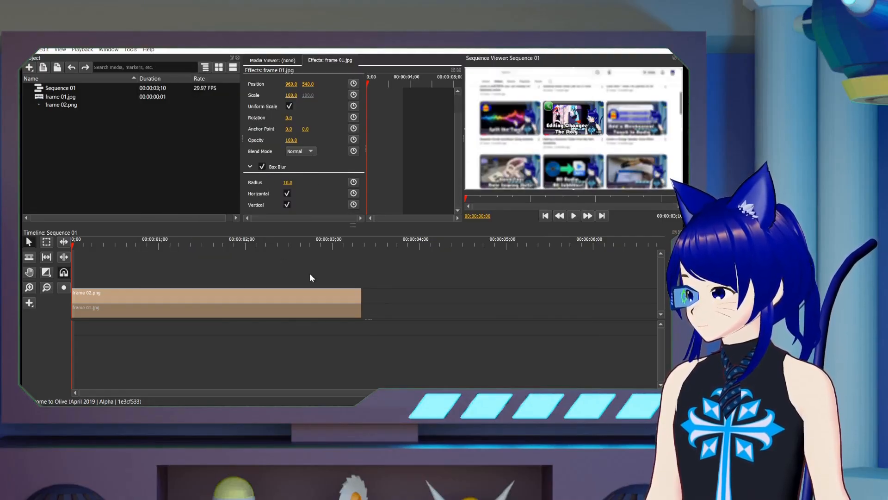
- Keyframe the Box Blur radius of frame 01.jpg to go from 0 at the clip's start to 10 at about 2 seconds
click(243, 250)
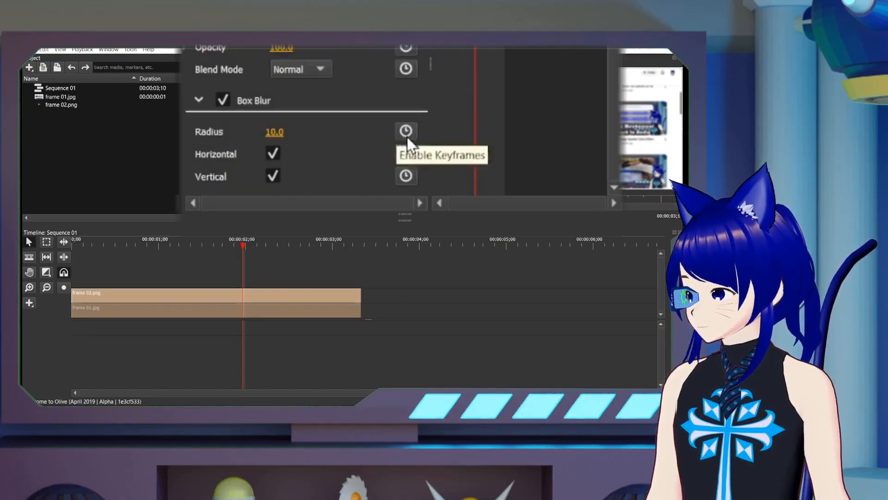
click(408, 139)
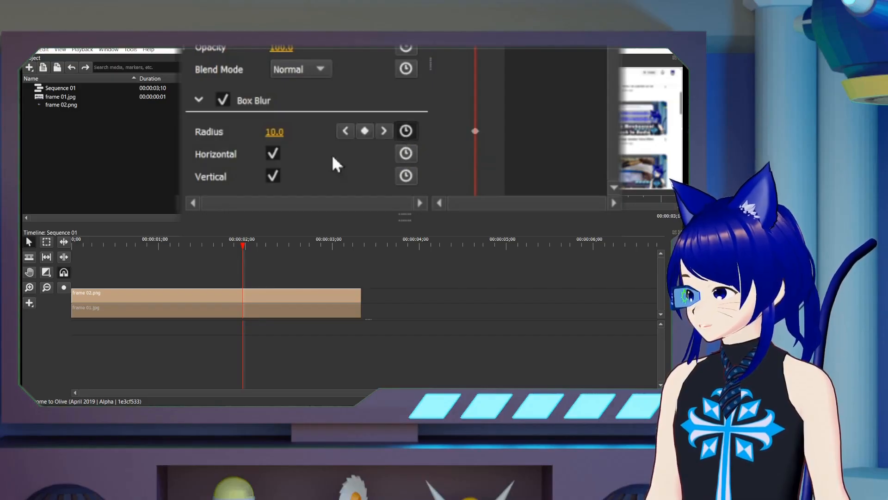
click(87, 249)
click(75, 249)
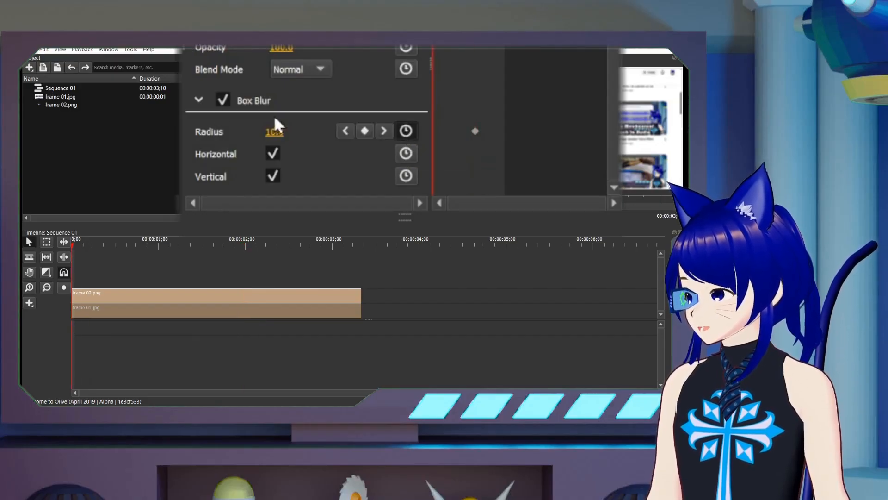
click(274, 129)
text(0)
key(Return)
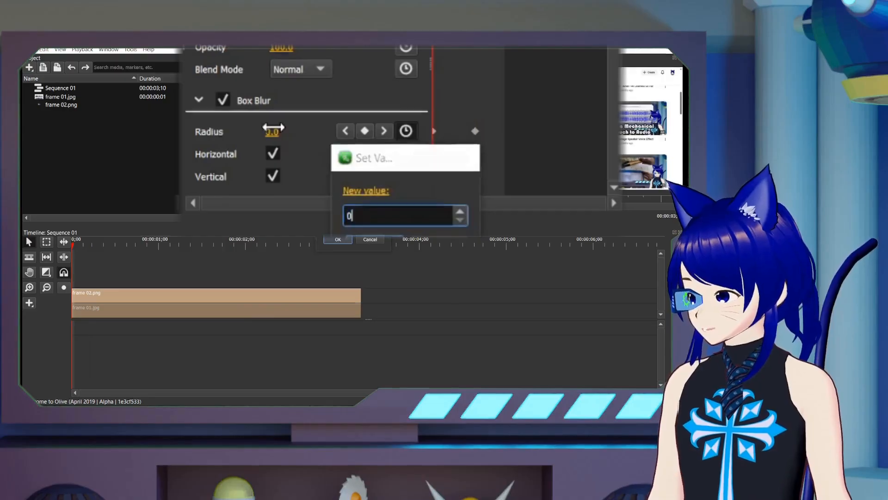
- Speed up the blur by moving its second radius keyframe to about 1 second, previewing the animation before and after the change
key(space)
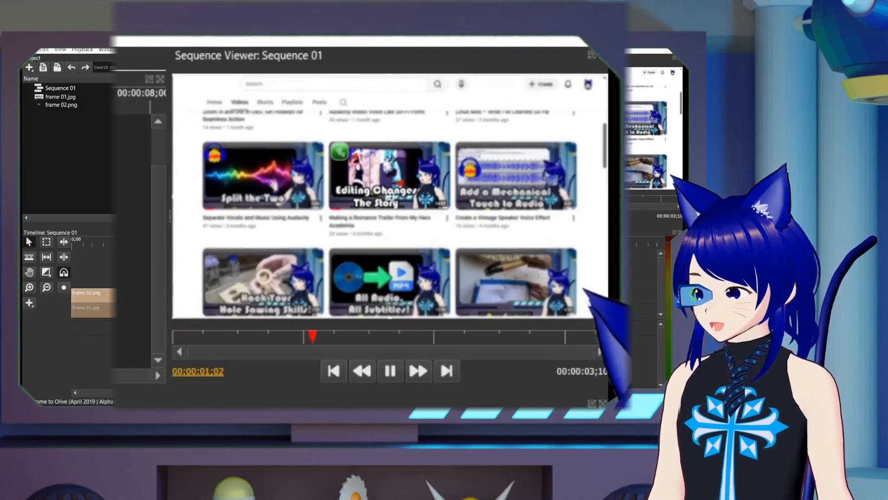
key(space)
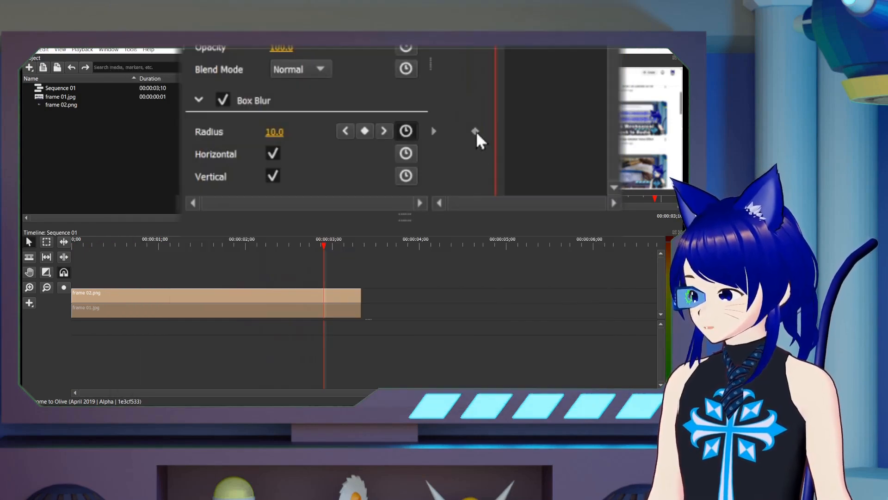
drag(475, 131, 455, 131)
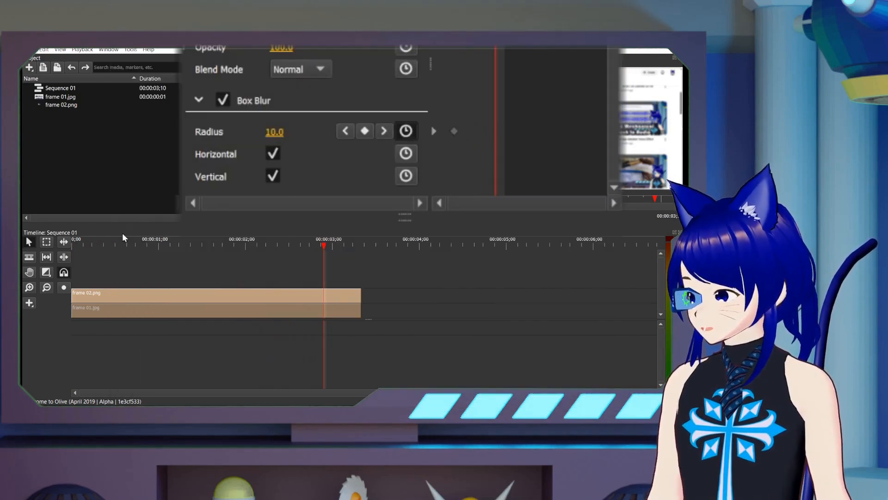
click(95, 243)
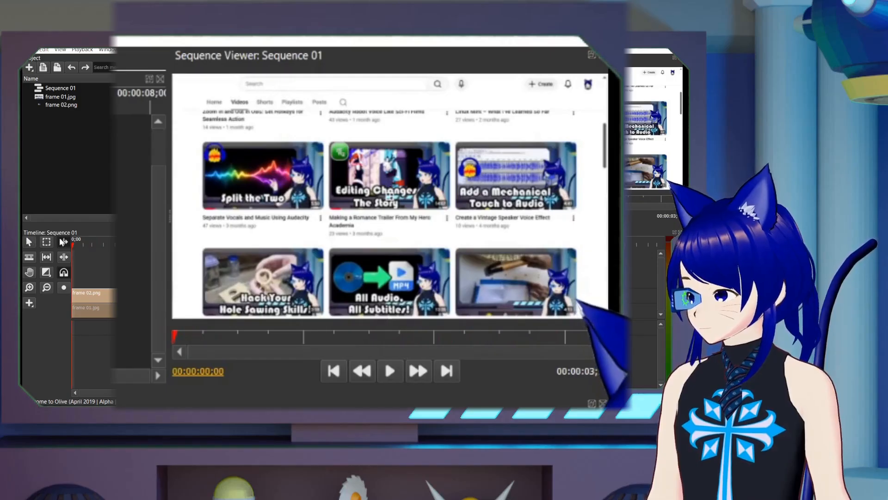
key(space)
key(space)
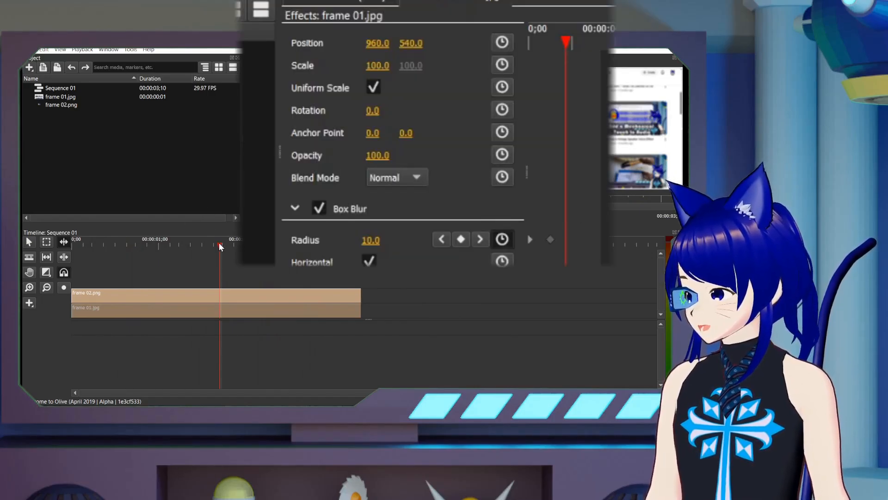
- Keyframe the opacity of frame 01.jpg from 100 at the start to 50 at 00:00:00;29 and play back the combined effect
drag(220, 244, 164, 250)
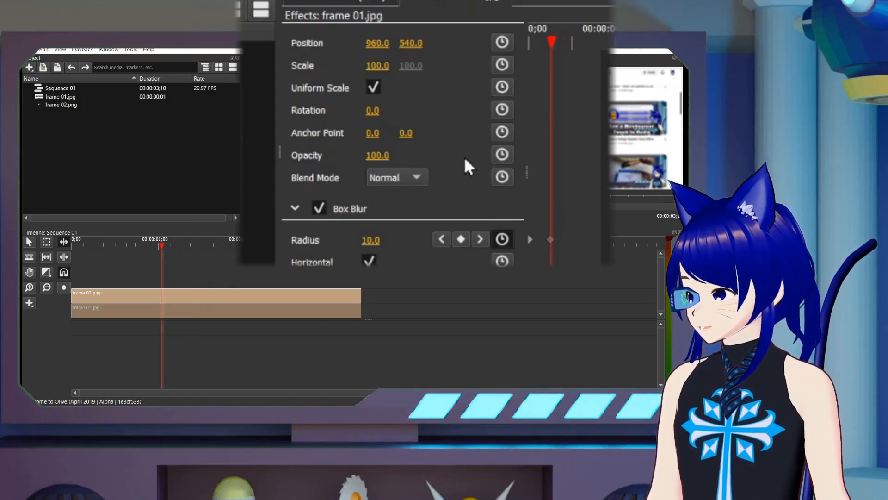
drag(157, 250, 60, 253)
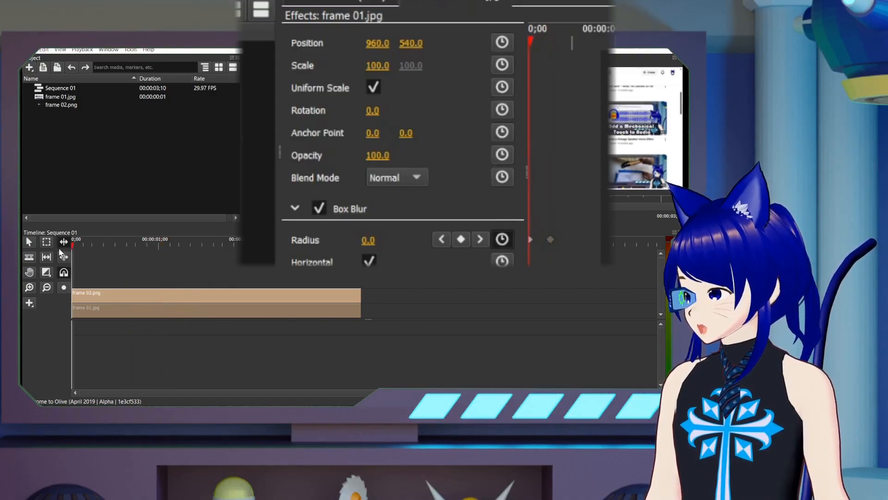
click(507, 156)
drag(125, 246, 158, 247)
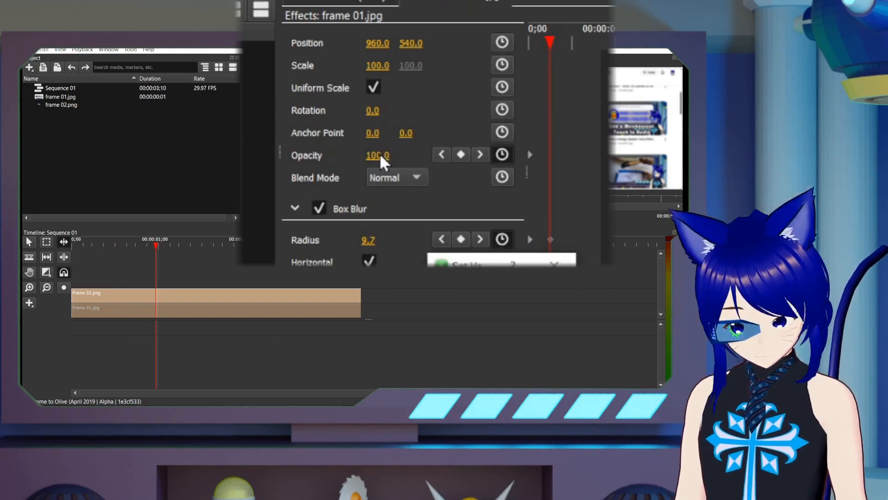
text(50)
key(Return)
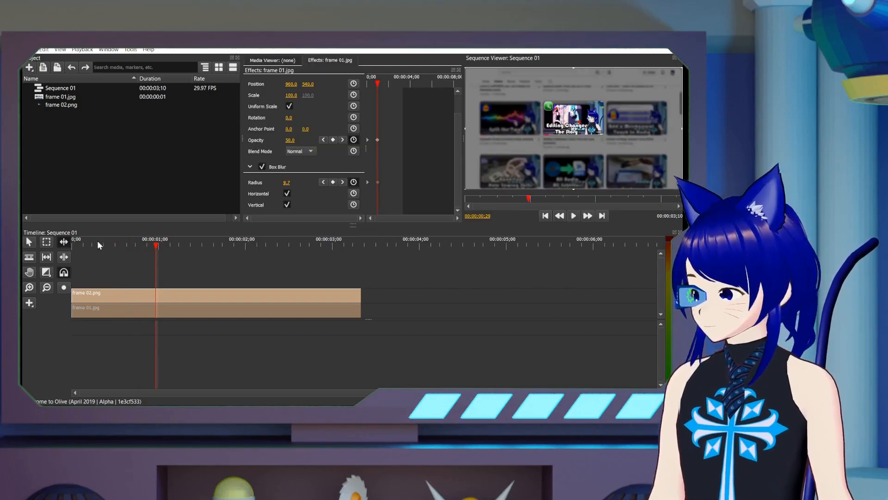
click(99, 245)
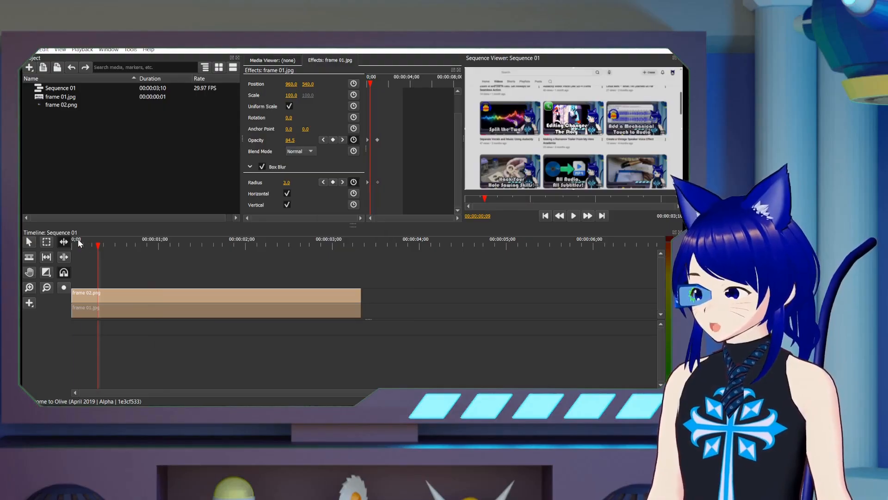
drag(78, 243, 63, 243)
key(space)
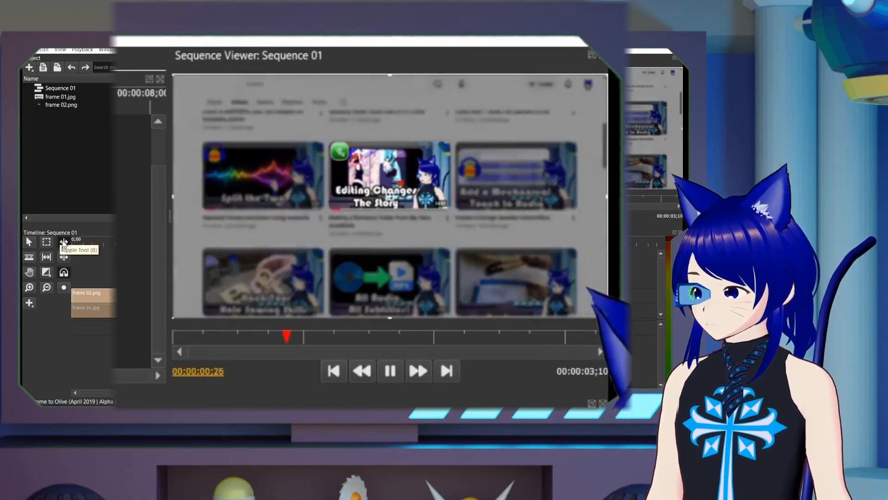
key(space)
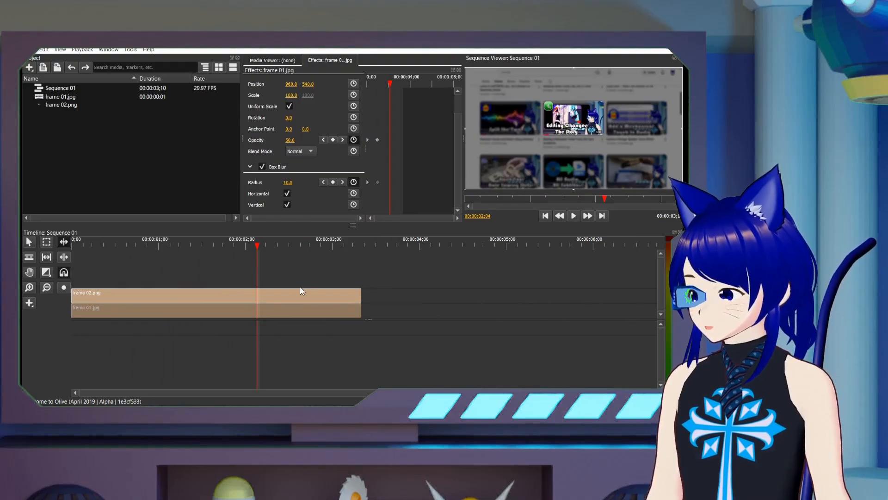
click(291, 283)
drag(291, 282, 245, 313)
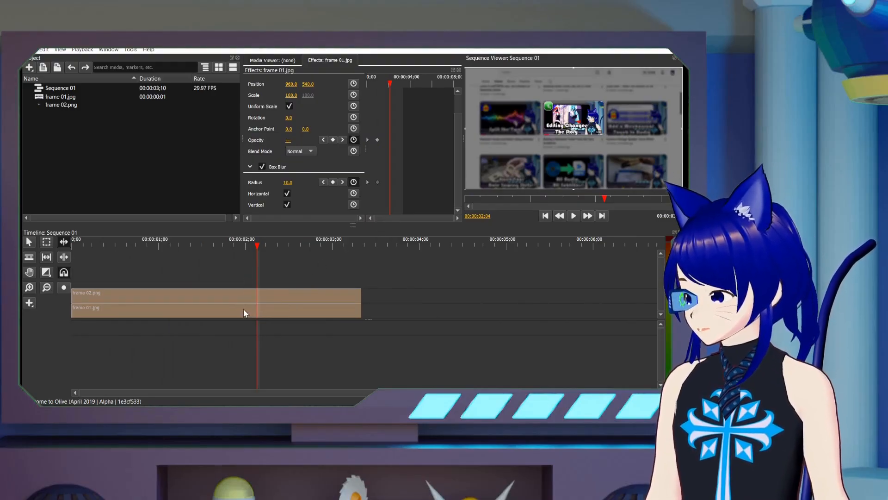
right_click(244, 313)
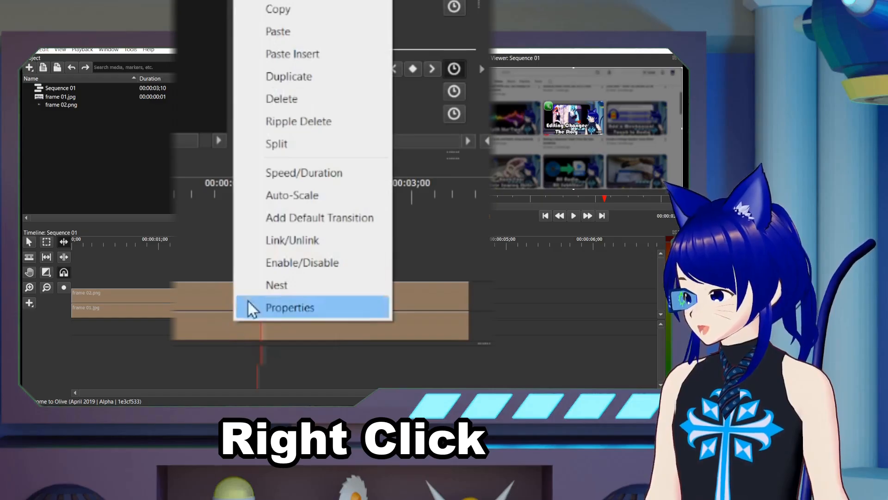
click(274, 289)
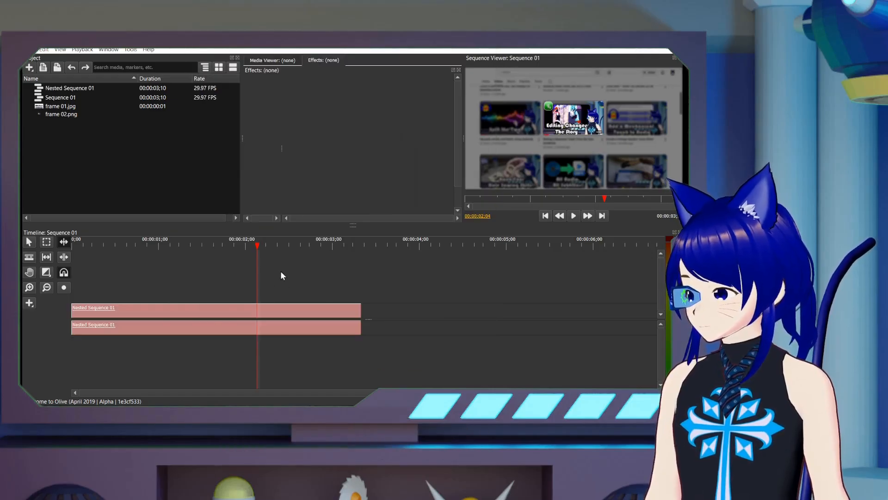
click(273, 309)
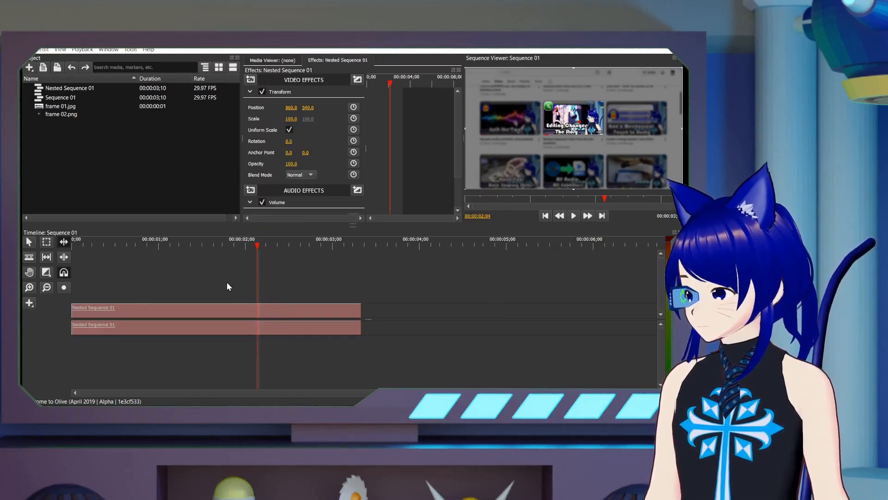
key(ctrl+z)
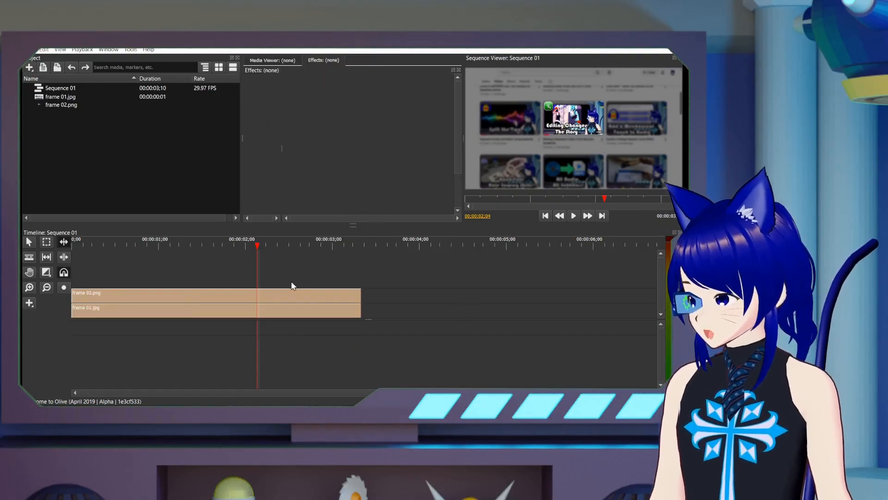
- Place the playhead at 00:00:01;00, nest the frame 01.jpg and frame 02.png clips together, and select the nested clip
click(185, 247)
click(226, 310)
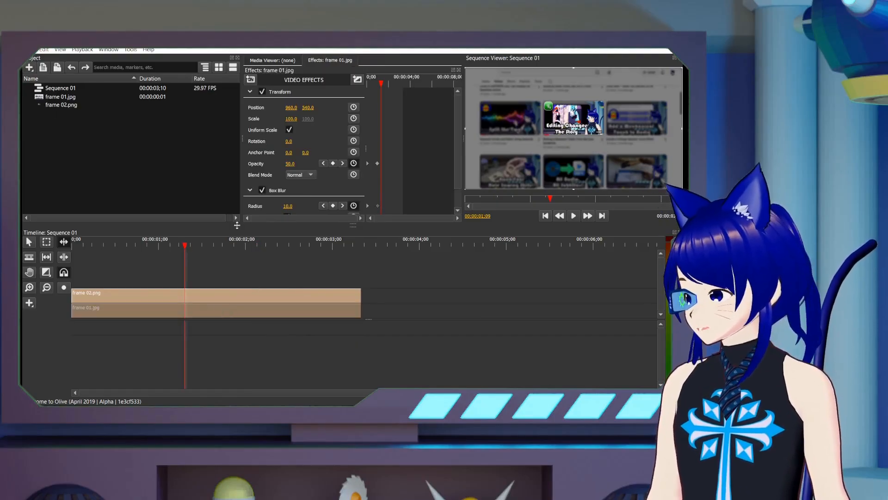
drag(185, 245, 160, 248)
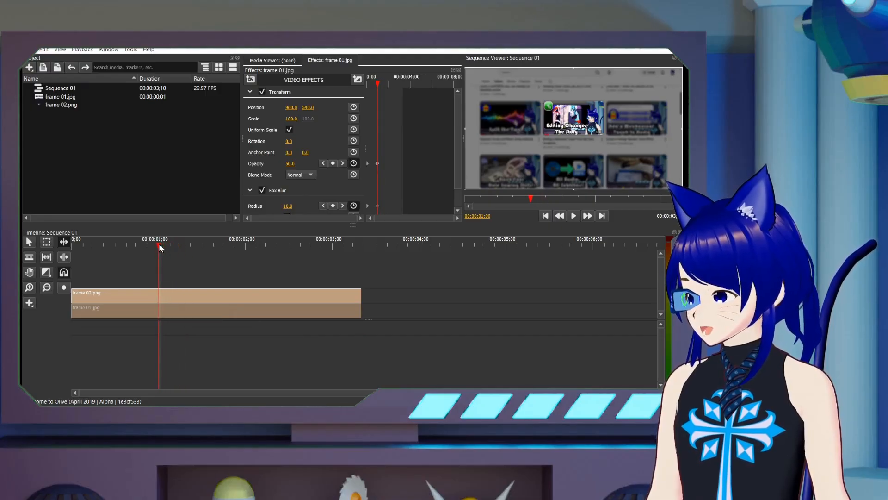
drag(187, 275, 168, 314)
right_click(167, 313)
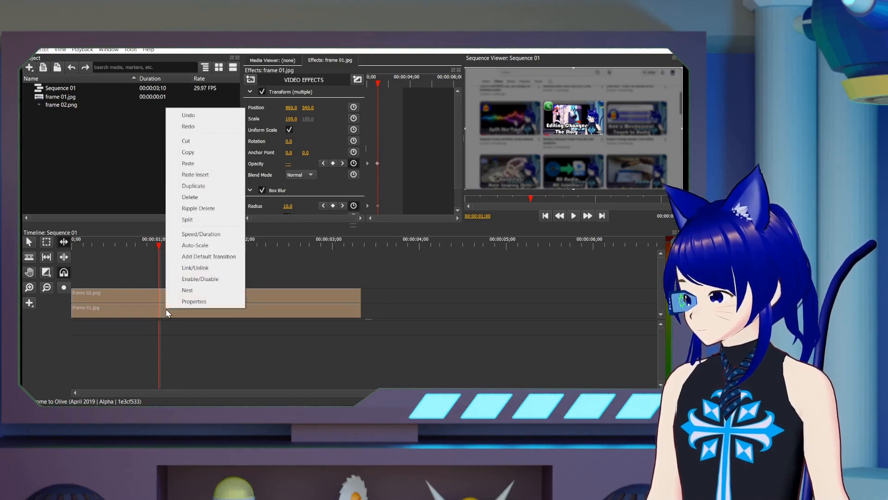
click(187, 290)
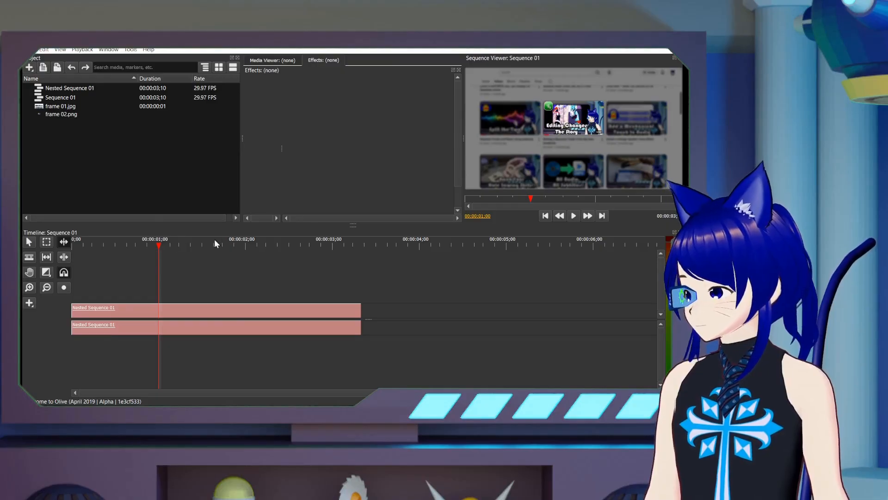
click(214, 310)
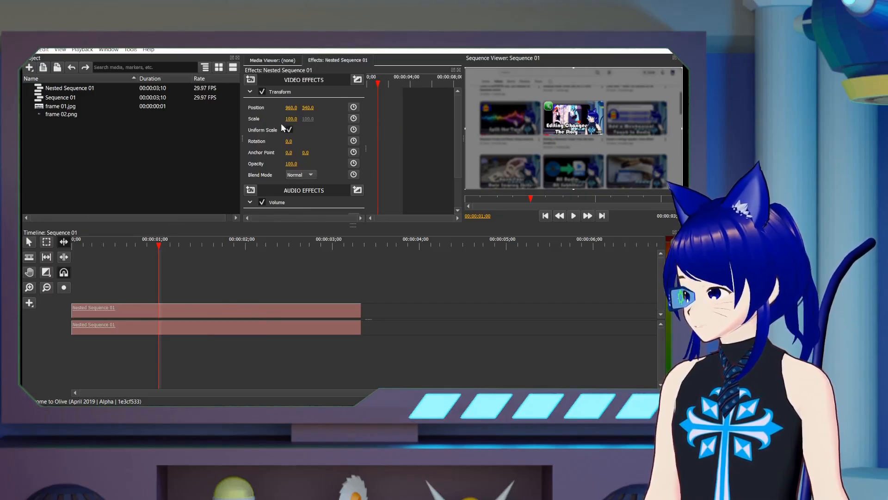
- Keyframe the nested clip's scale from 100 at the start to 171 at 00:00:01;00 and play back the zoom
drag(324, 120, 357, 121)
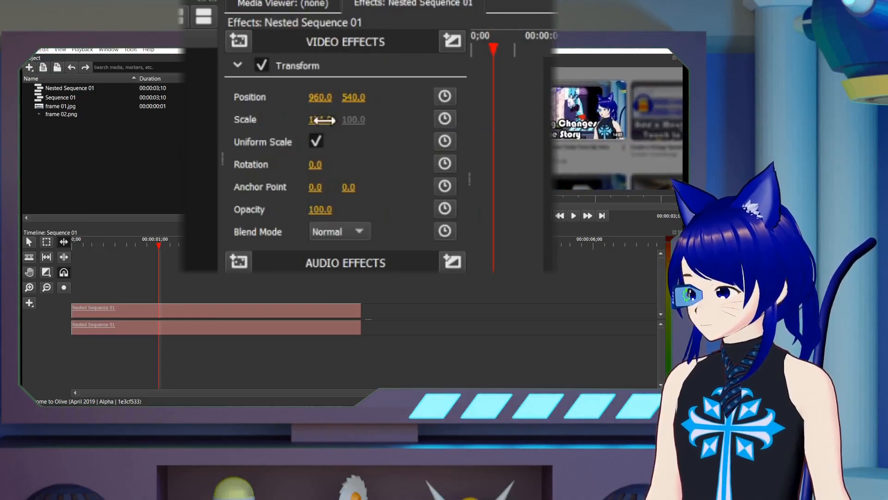
click(449, 120)
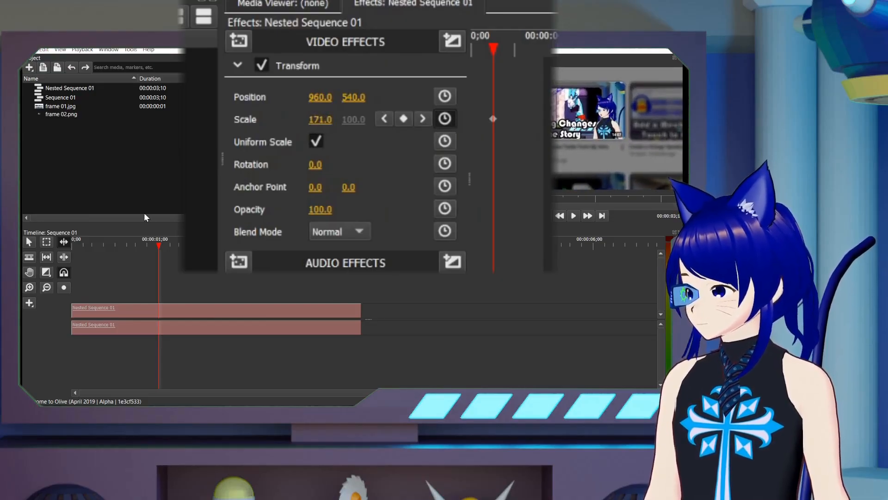
key(Home)
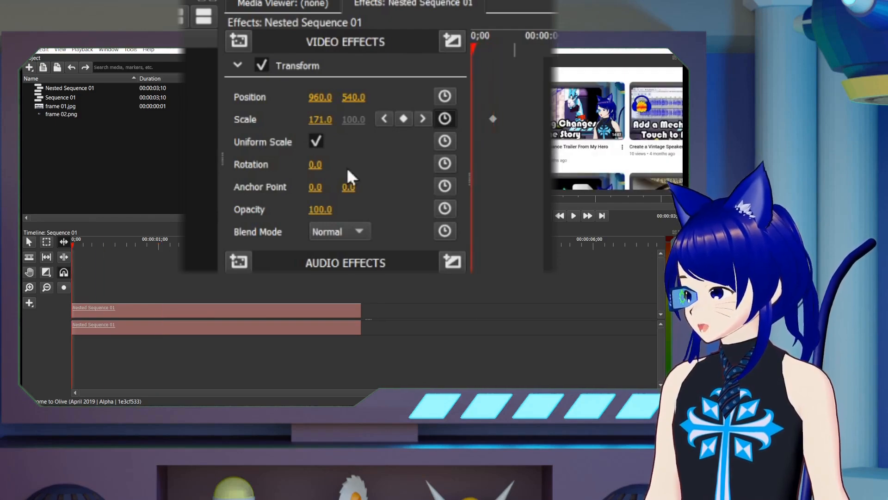
click(315, 124)
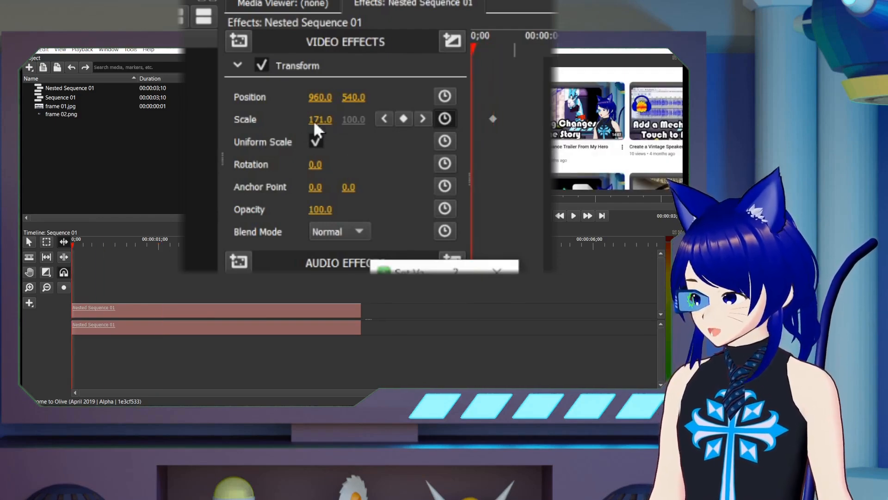
text(100)
key(Return)
key(space)
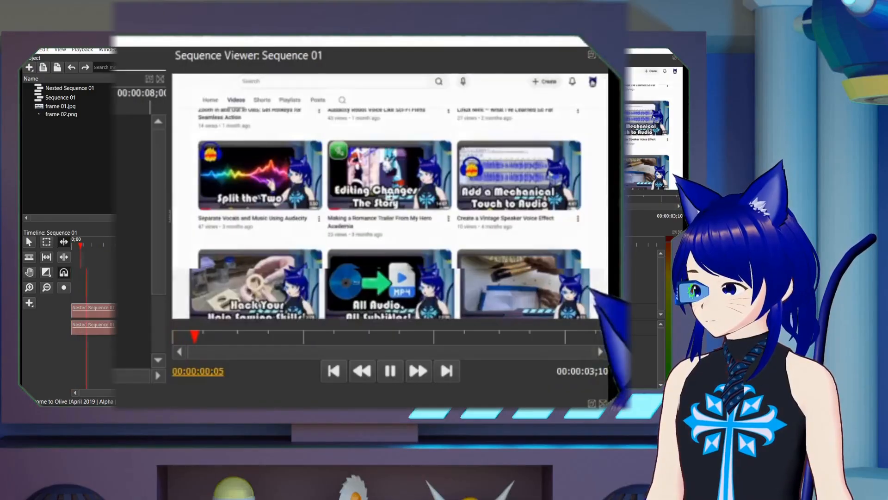
key(space)
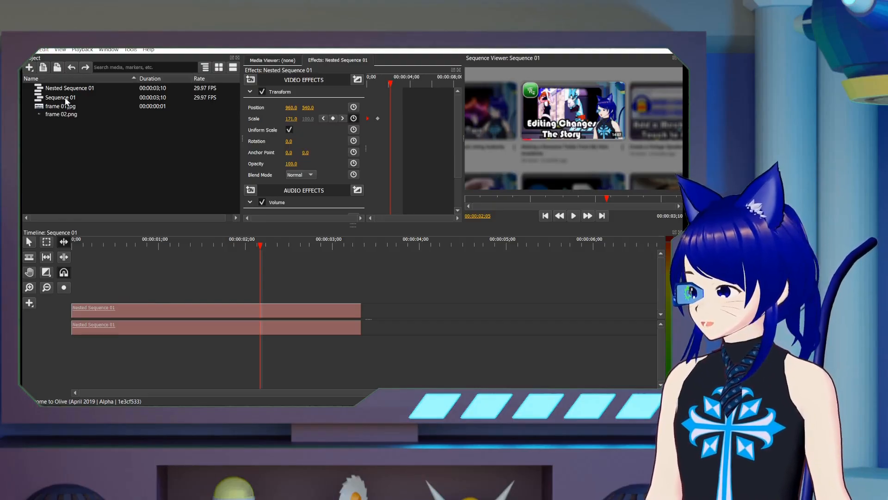
- Delete frame 02.png, Sequence 01 and Nested Sequence 01 from the project, keeping only frame 01.jpg
click(64, 114)
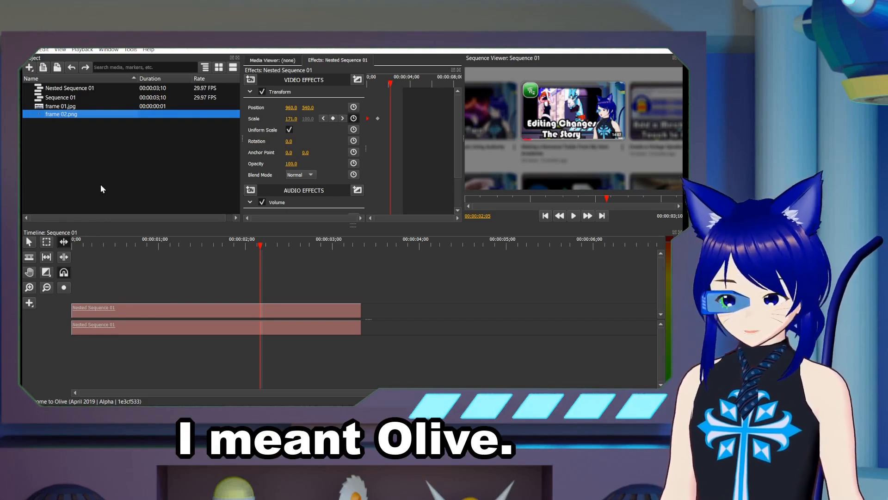
key(Delete)
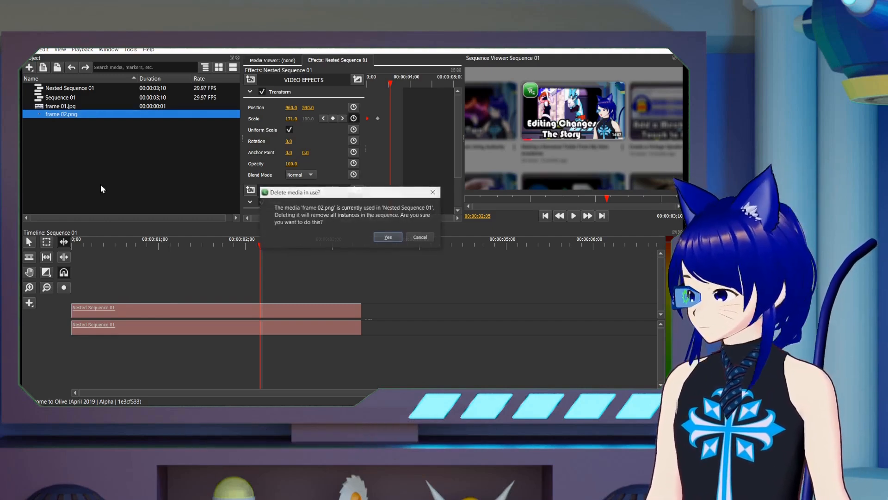
click(388, 238)
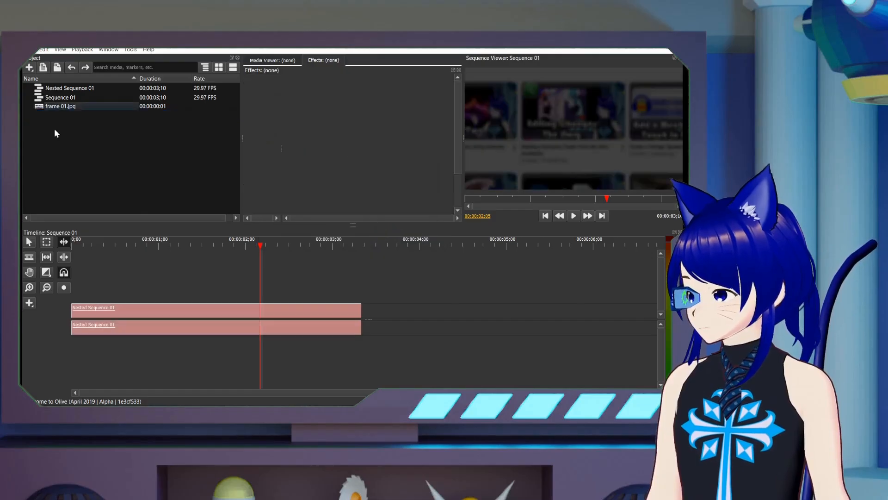
click(59, 98)
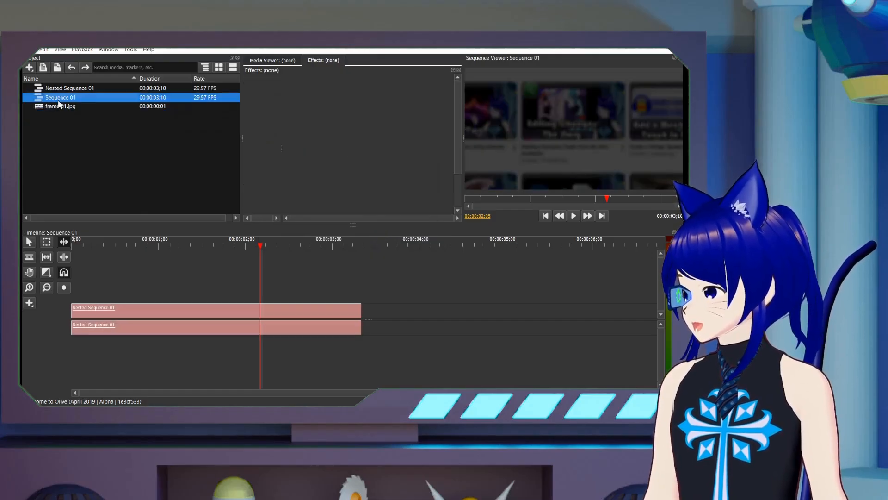
key(Delete)
click(61, 89)
key(Delete)
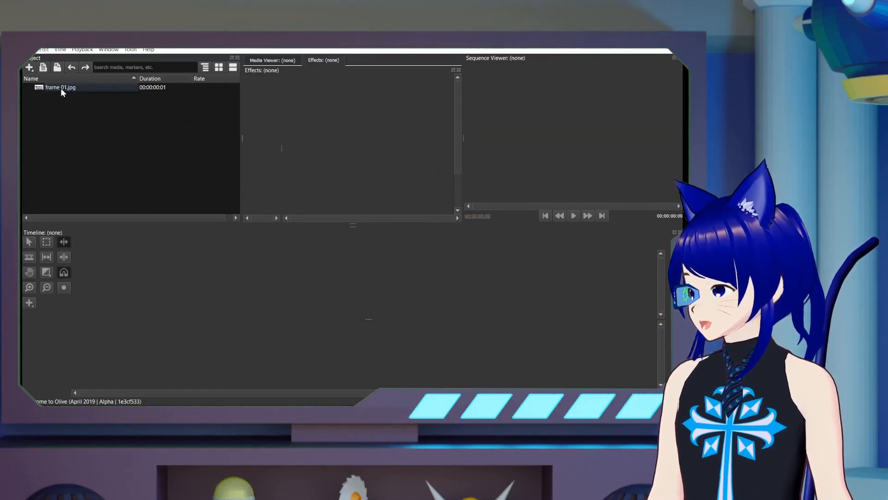
- Create a new sequence from frame 01.jpg with a second copy stacked above it, and disable the lower clip
click(55, 87)
drag(54, 88, 93, 287)
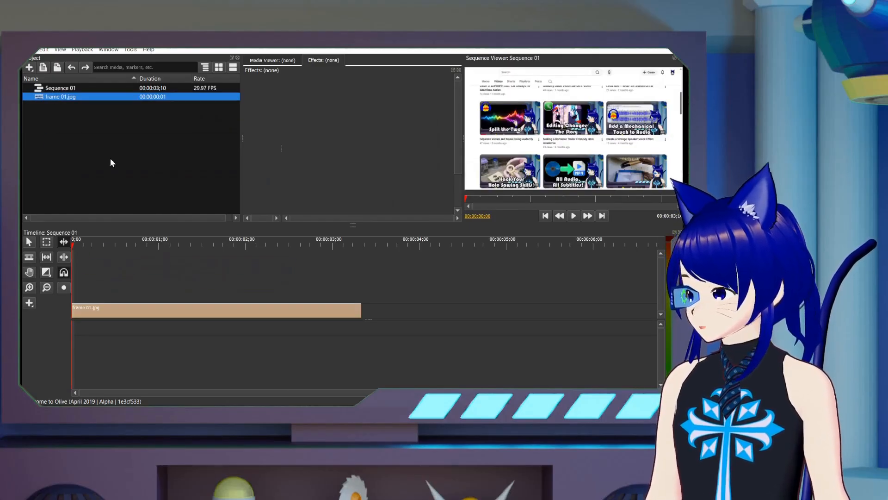
drag(55, 98, 85, 289)
right_click(91, 308)
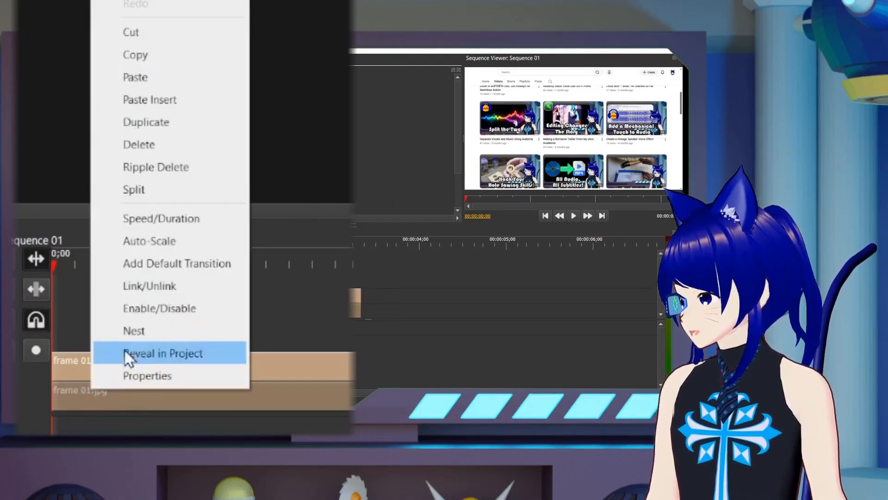
click(153, 305)
click(181, 360)
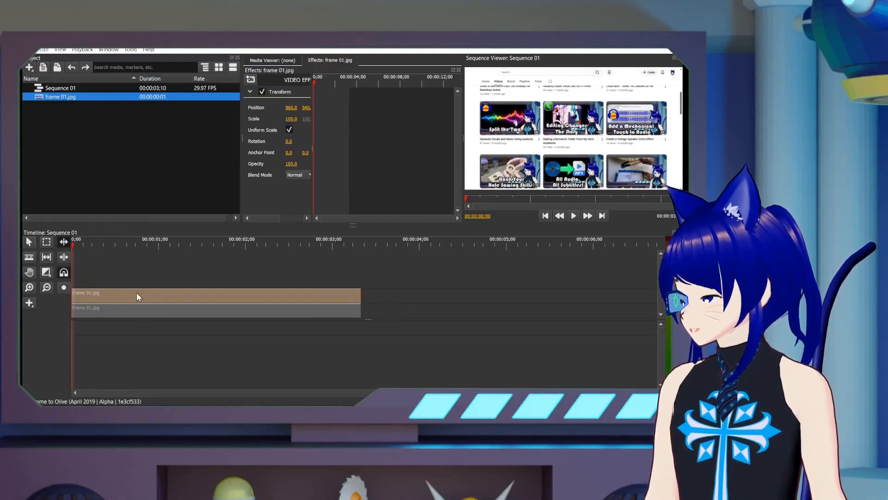
- Add the Crop effect to the upper frame 01.jpg clip and set its Left crop to 32
click(250, 79)
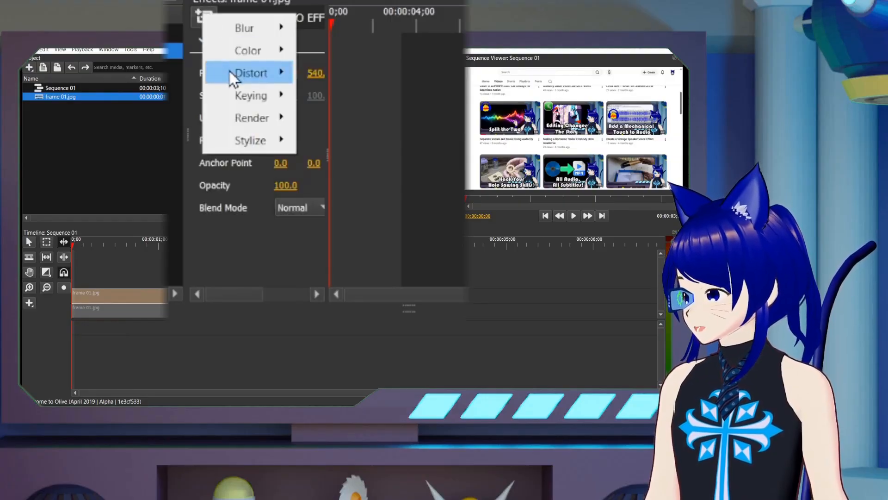
mouse_move(264, 110)
click(301, 116)
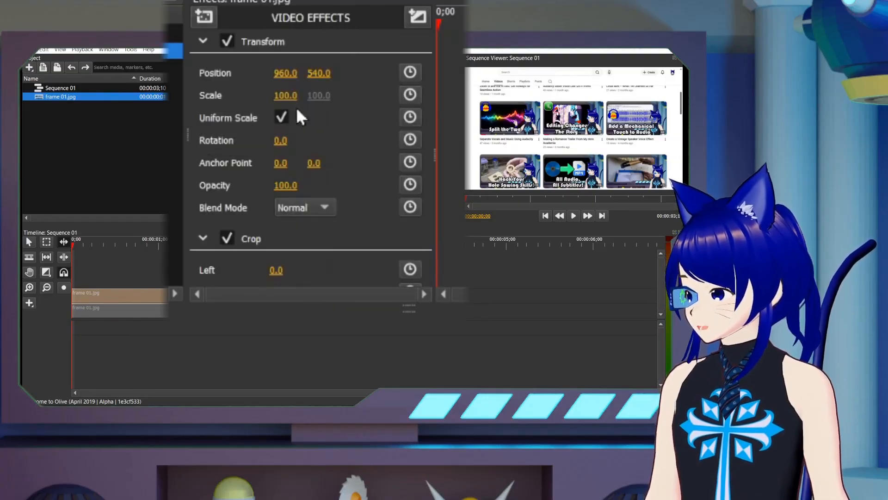
drag(276, 270, 293, 270)
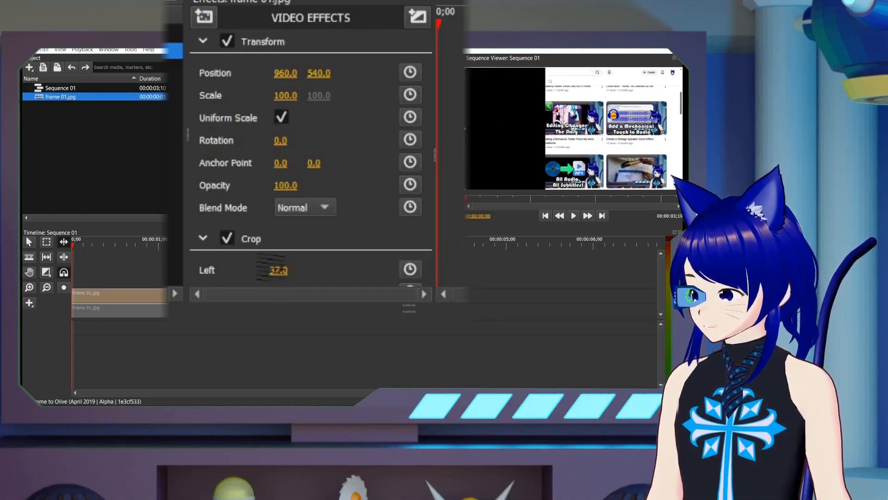
drag(273, 270, 262, 270)
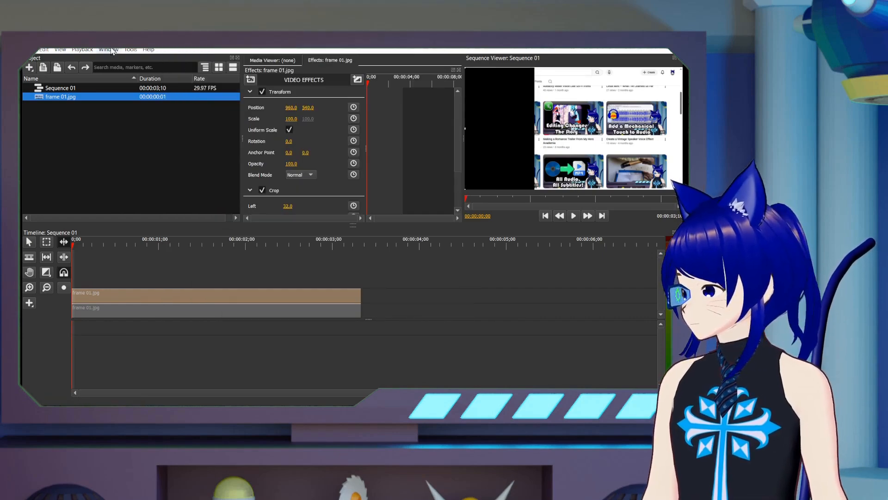
- Hide the panel title bars and resize the workspace to show all Crop parameters and a larger sequence viewer
click(111, 51)
click(123, 148)
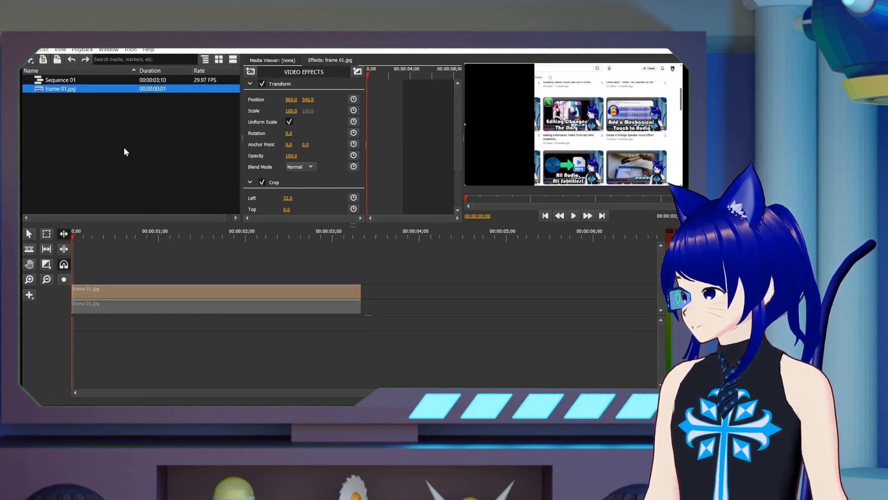
drag(356, 227, 357, 315)
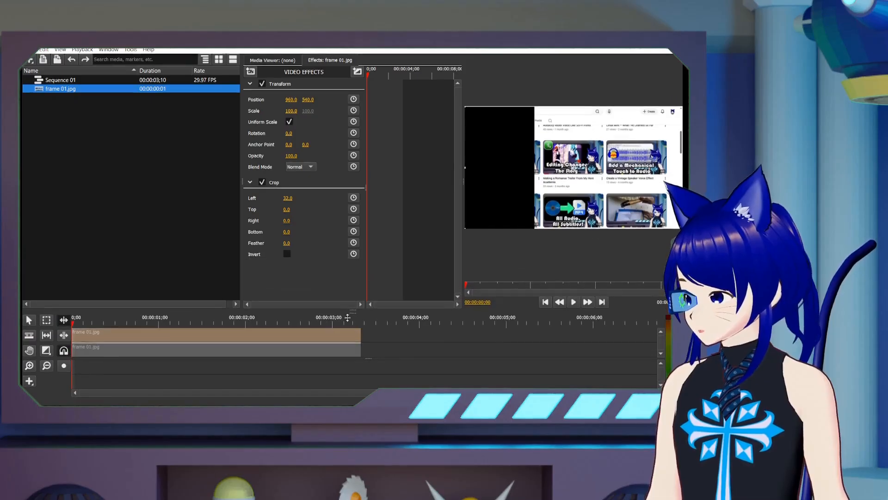
drag(464, 180, 375, 180)
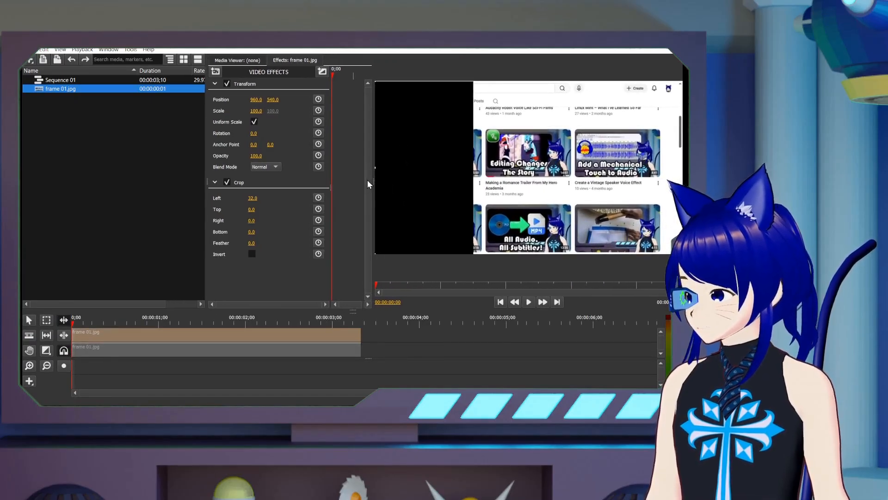
- Crop the upper clip to the "Editing Changes The Story" thumbnail's sides and top with Left 36, Top 28 and Right 38
drag(256, 200, 257, 200)
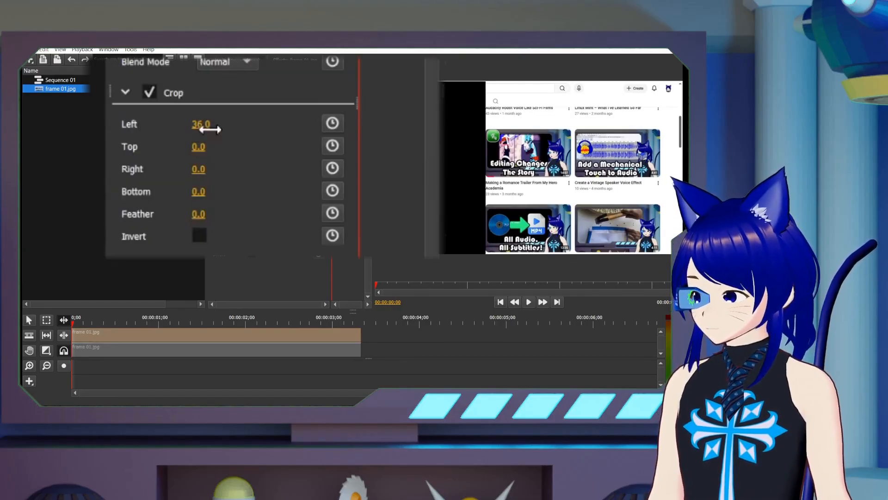
mouse_move(199, 147)
mouse_down()
mouse_move(212, 147)
mouse_move(196, 146)
mouse_up()
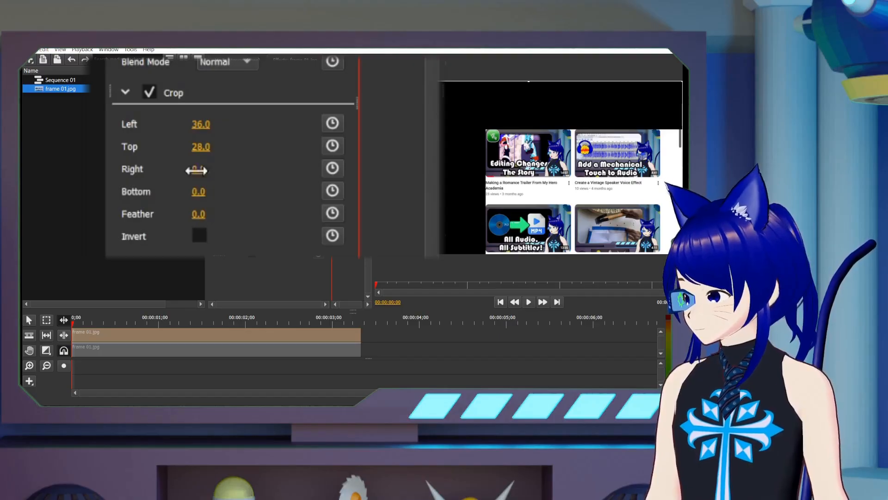
mouse_move(202, 169)
mouse_down()
mouse_move(218, 168)
mouse_move(201, 168)
mouse_up()
double_click(201, 168)
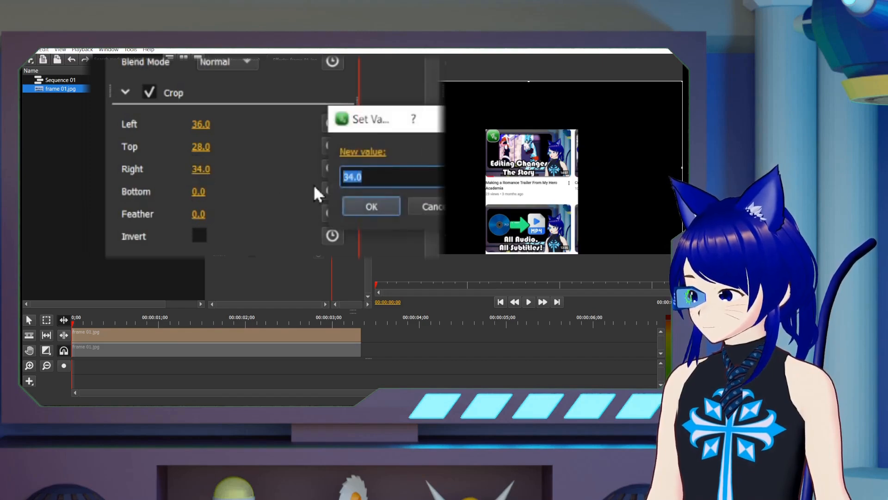
text(36)
key(Return)
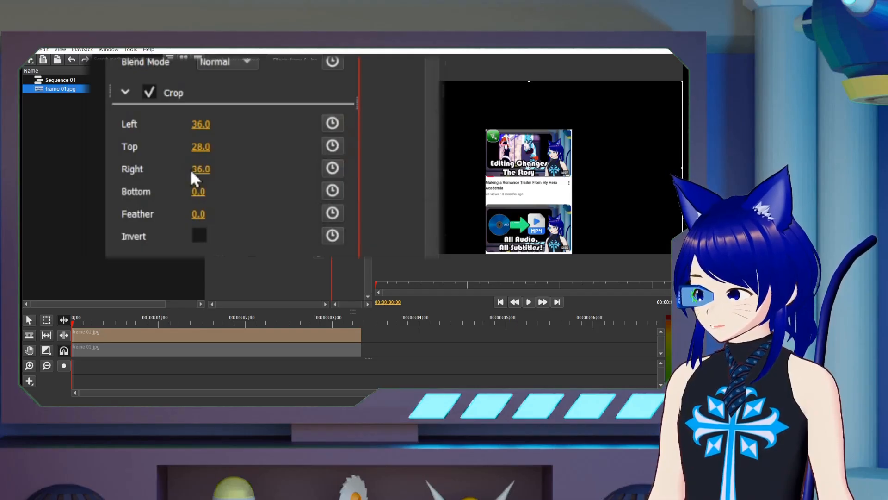
double_click(204, 171)
text(38)
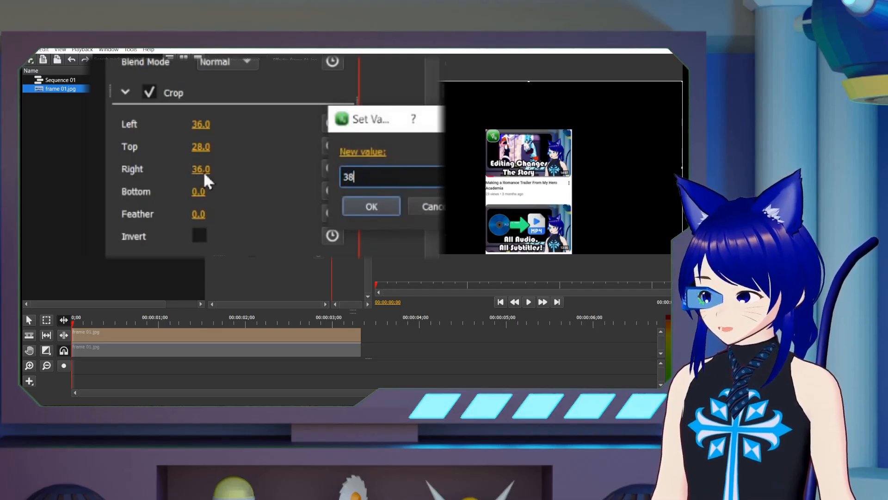
key(Return)
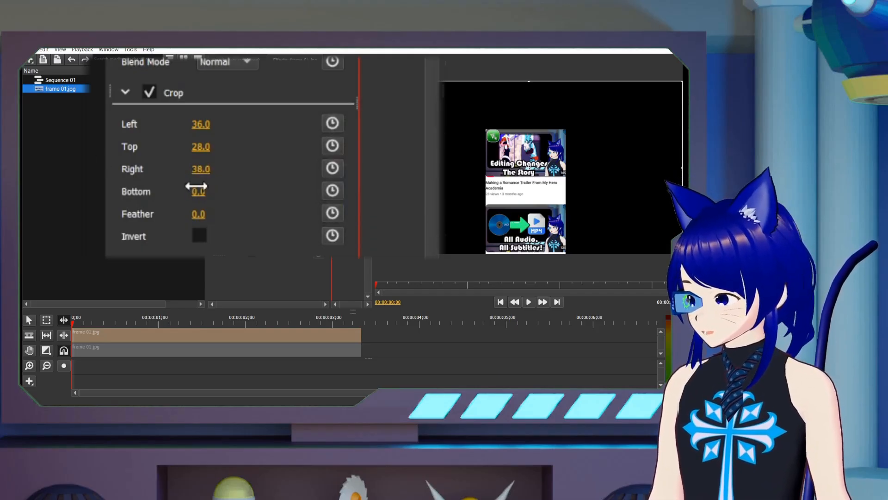
- Fit the upper clip's Bottom crop to the thumbnail's lower edge, refining it to 44.5
drag(197, 191, 249, 230)
click(251, 229)
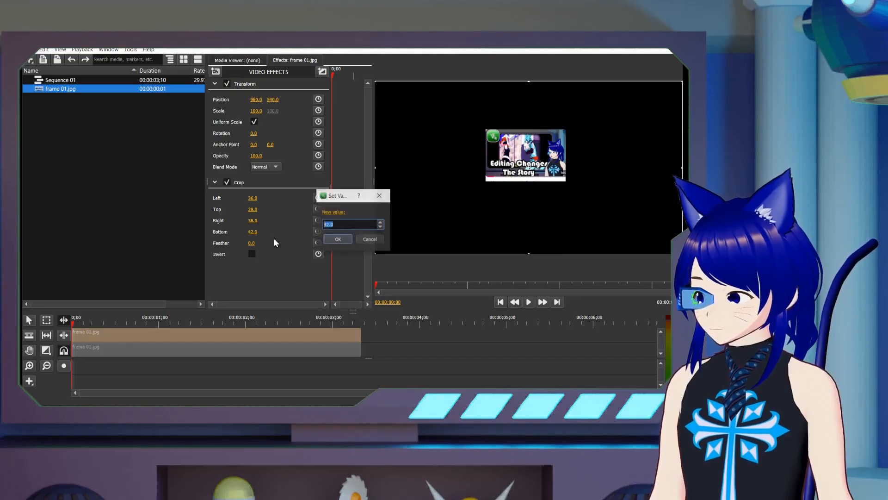
text(45)
key(Return)
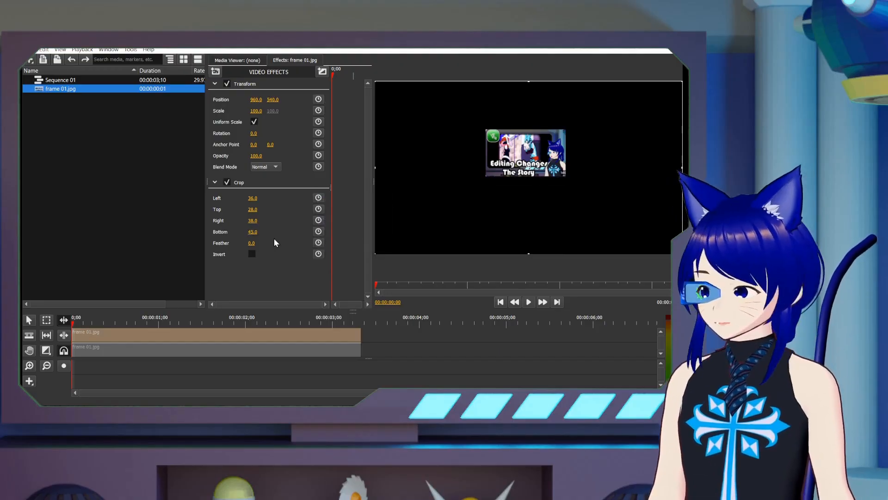
click(258, 232)
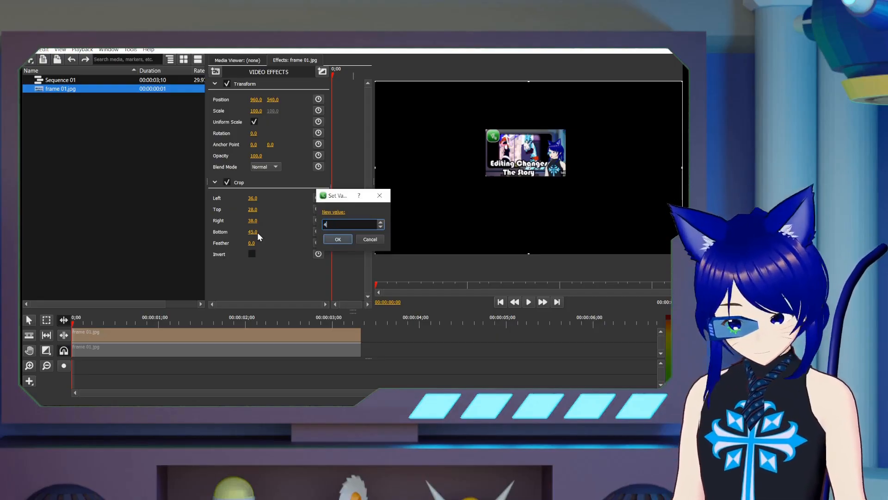
key(Return)
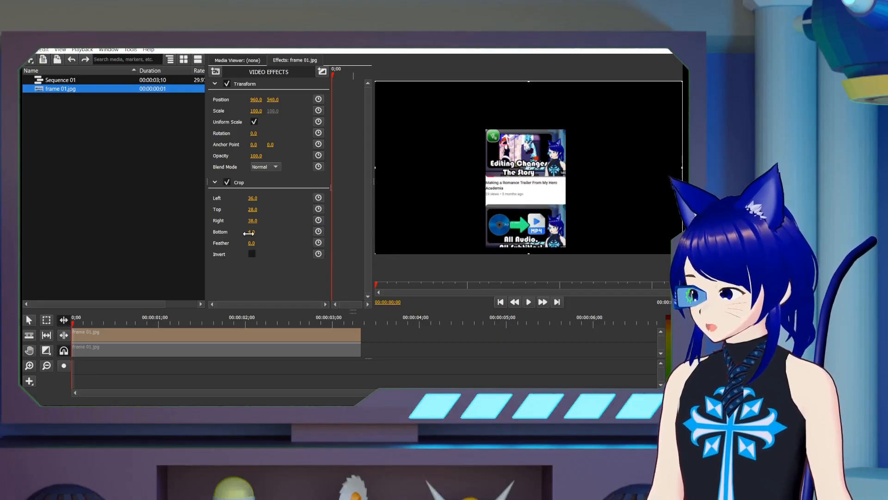
click(249, 232)
text(45)
key(Return)
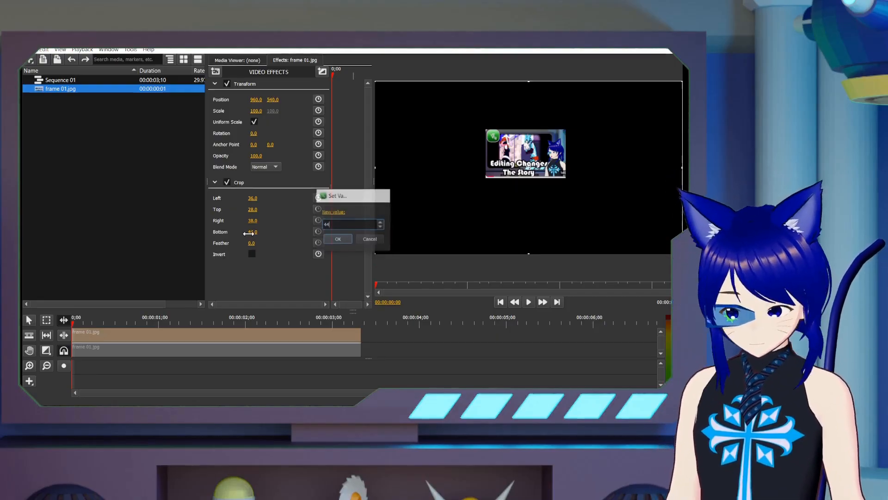
click(252, 232)
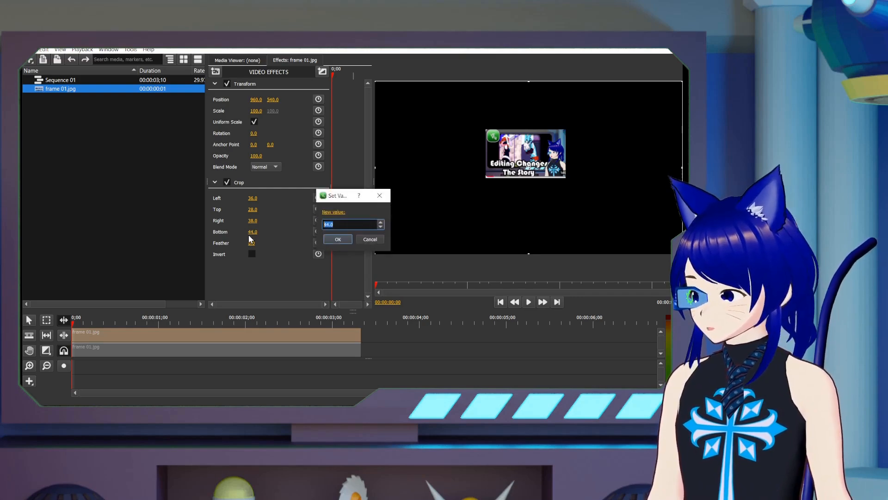
text(44.5)
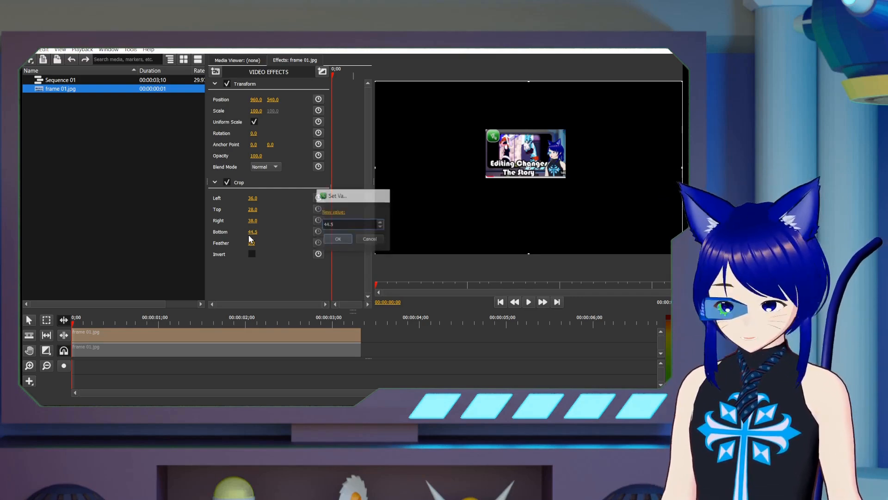
key(Return)
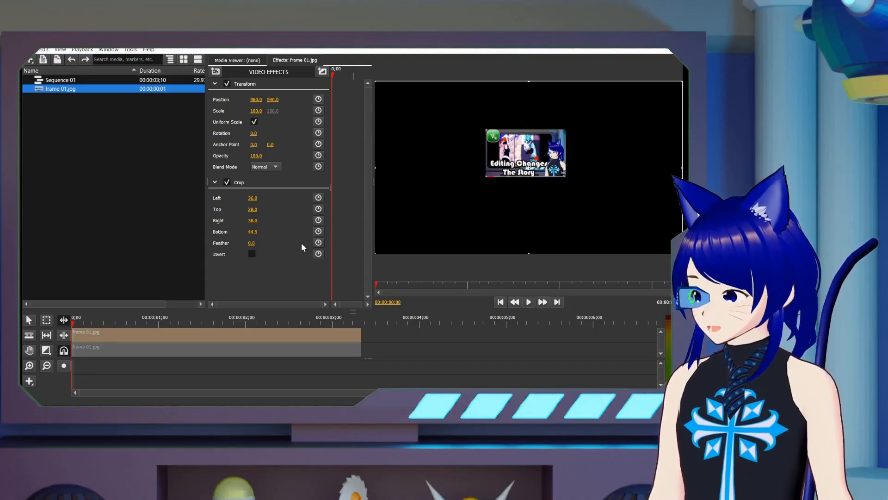
- Re-enable the lower frame 01.jpg clip beneath the cropped thumbnail clip
right_click(162, 353)
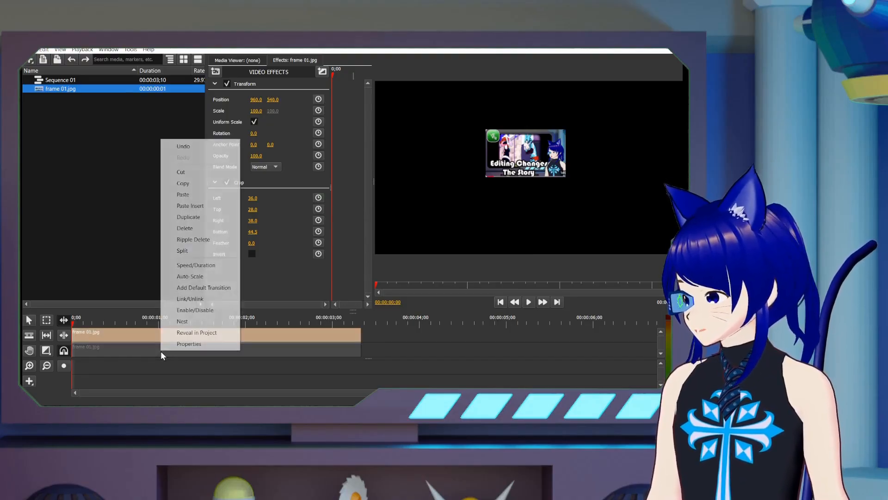
click(161, 351)
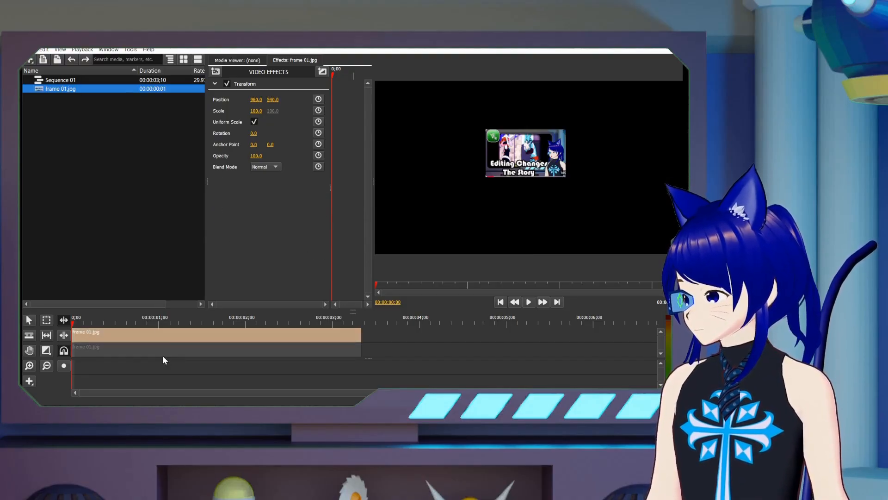
right_click(162, 353)
click(162, 353)
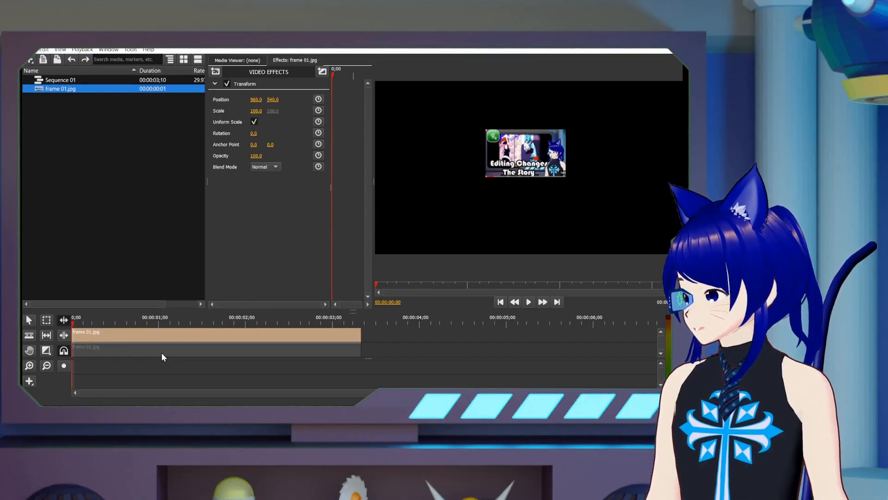
right_click(162, 354)
click(195, 311)
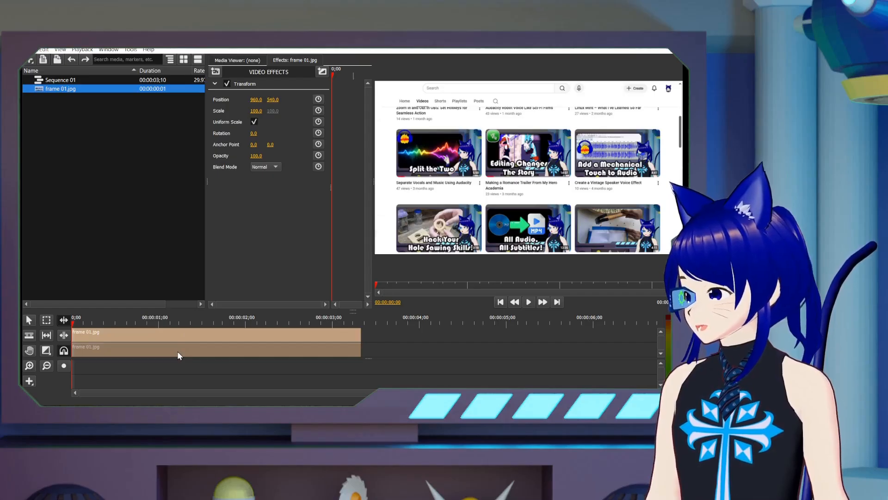
- Add a Box Blur to the lower frame 01.jpg clip and keyframe its Radius at 17 at 00:00:01;18
drag(160, 324, 211, 328)
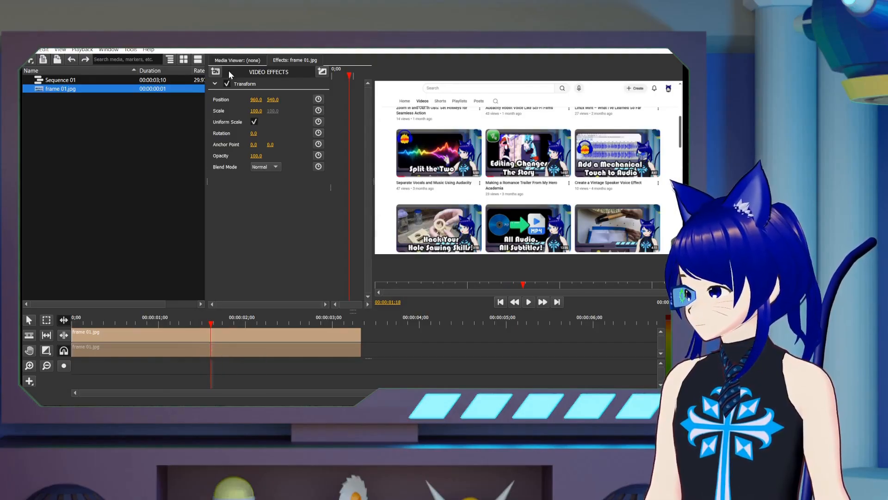
click(216, 71)
mouse_move(248, 82)
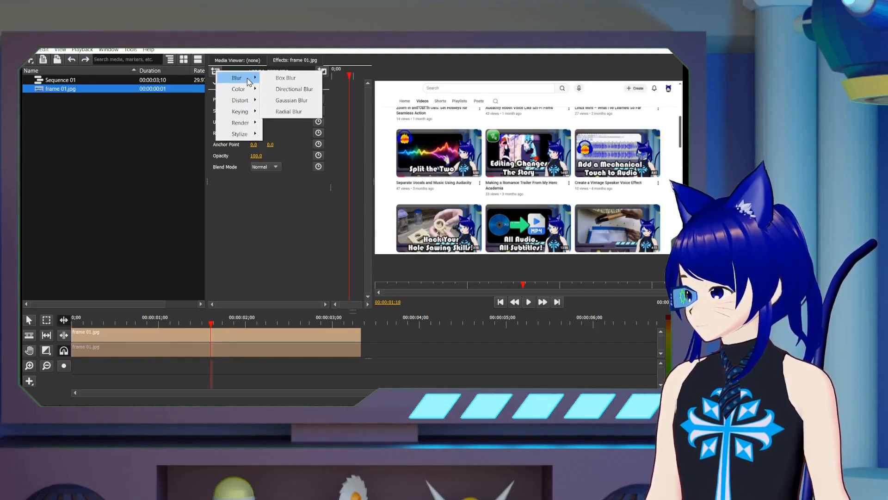
click(285, 78)
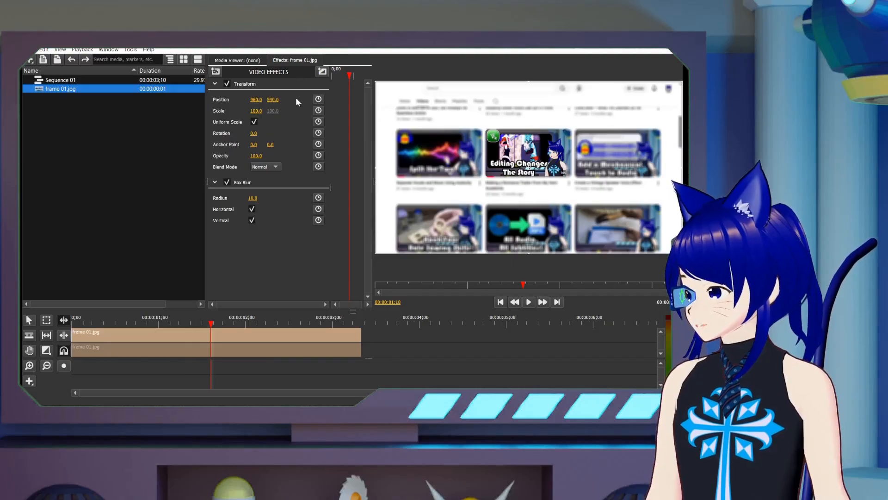
drag(259, 198, 262, 199)
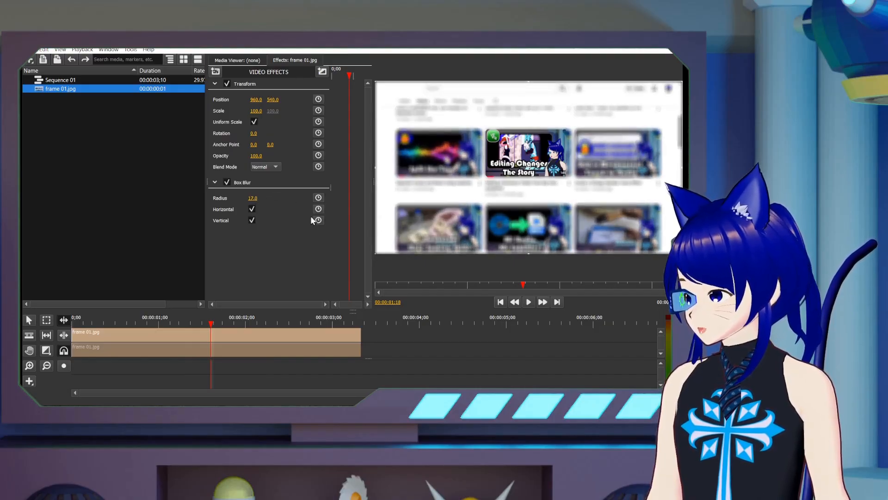
click(319, 198)
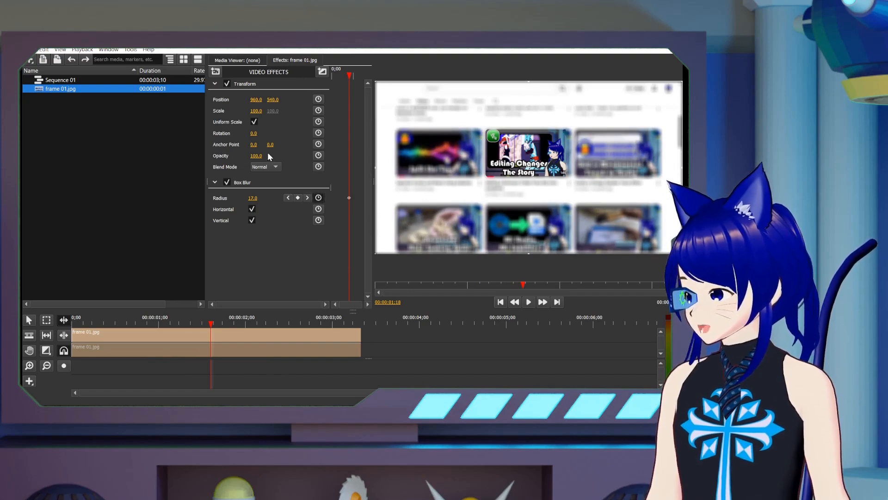
- Keyframe the lower clip's Opacity at 30 at 00:00:01;18
click(319, 156)
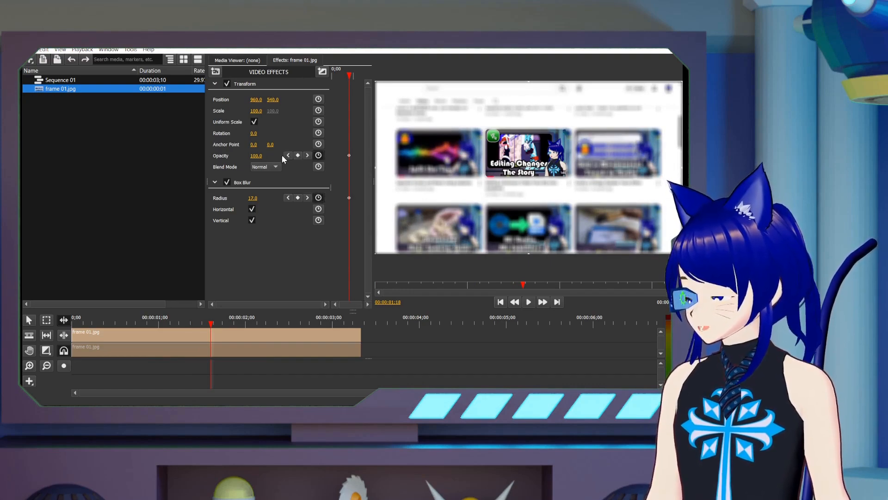
click(253, 156)
text(30)
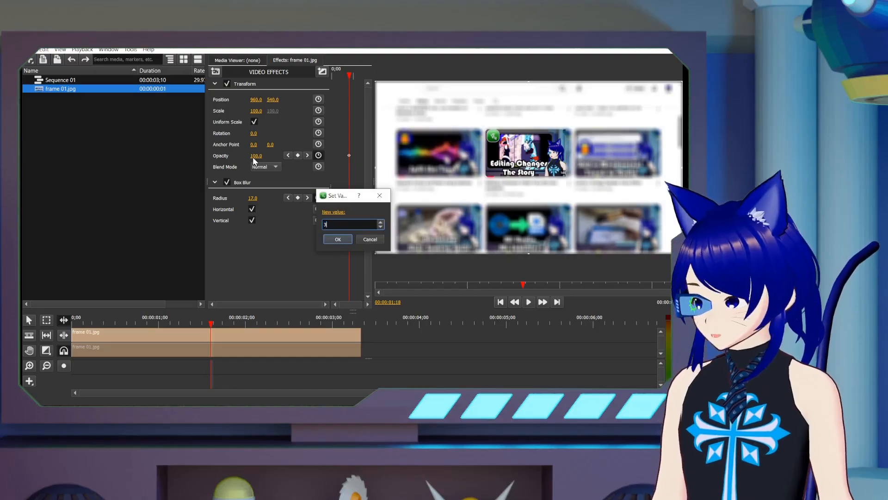
key(Return)
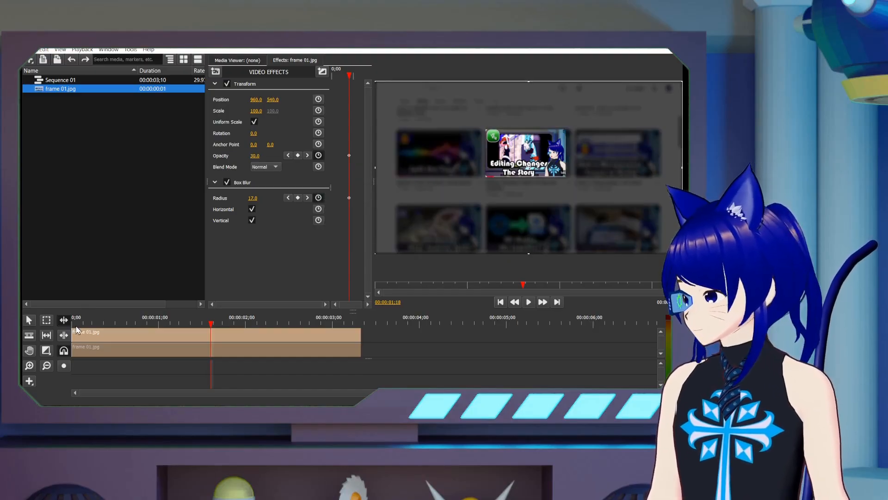
- At the sequence start, set the lower clip's Opacity to 100 and Box Blur Radius to 0, and play back the transition
click(74, 324)
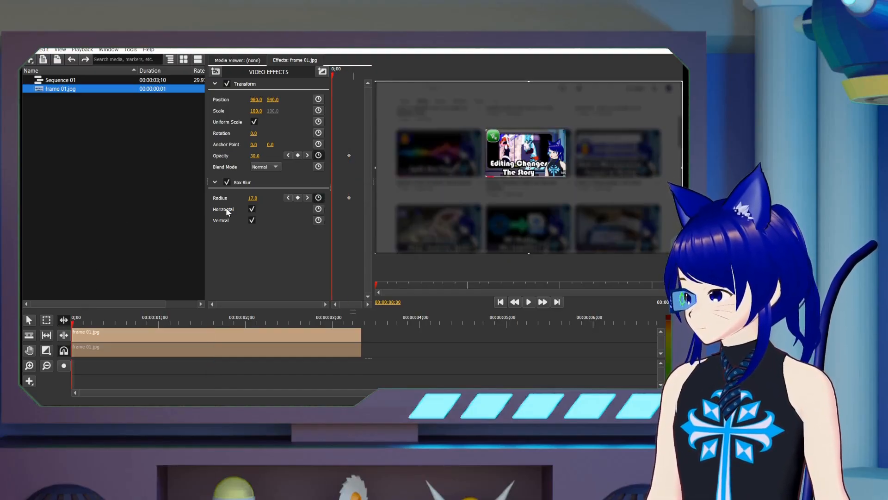
click(258, 156)
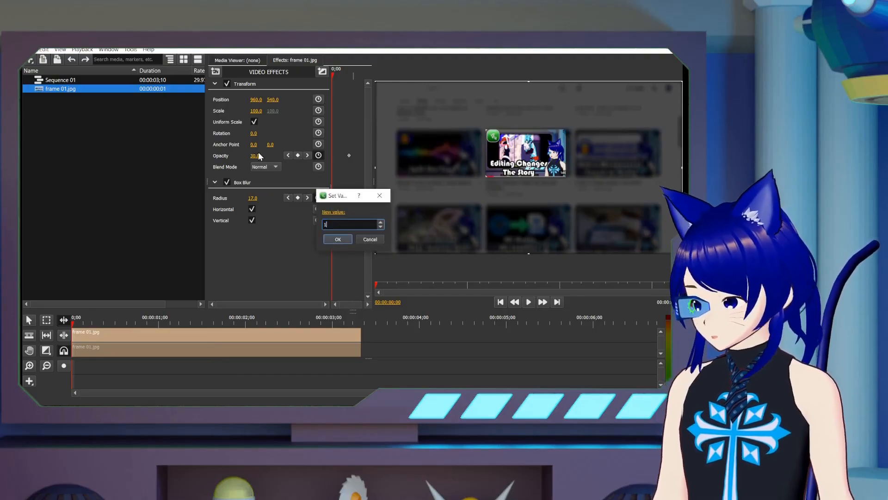
text(100)
key(Return)
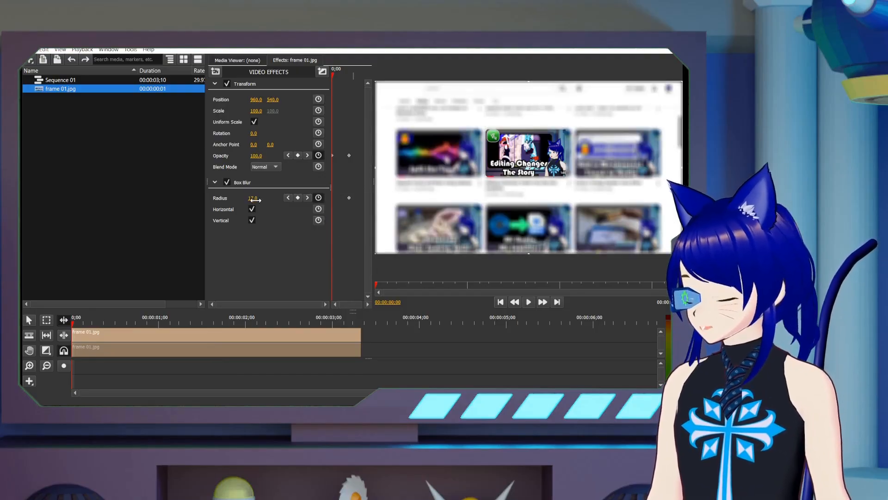
click(253, 198)
text(0)
key(Return)
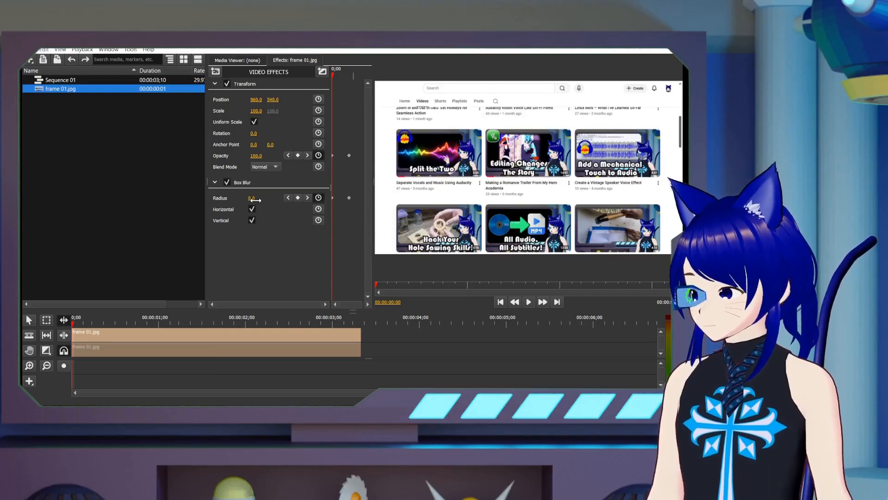
key(space)
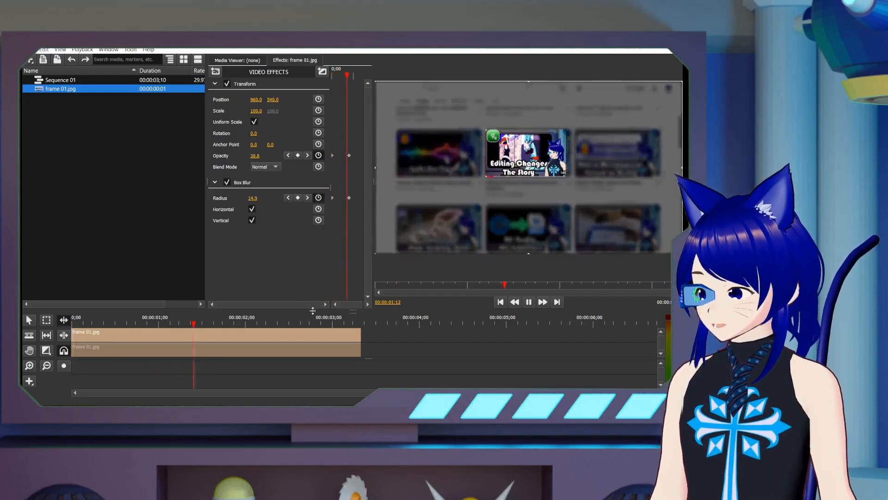
key(space)
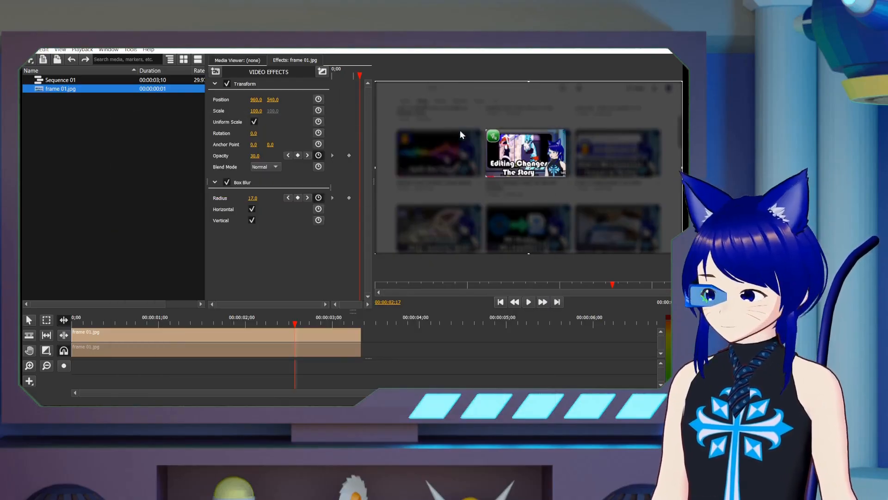
- Select both frame 01.jpg clips and keyframe their Scale at about 169 at 00:00:01;18
drag(172, 376, 207, 341)
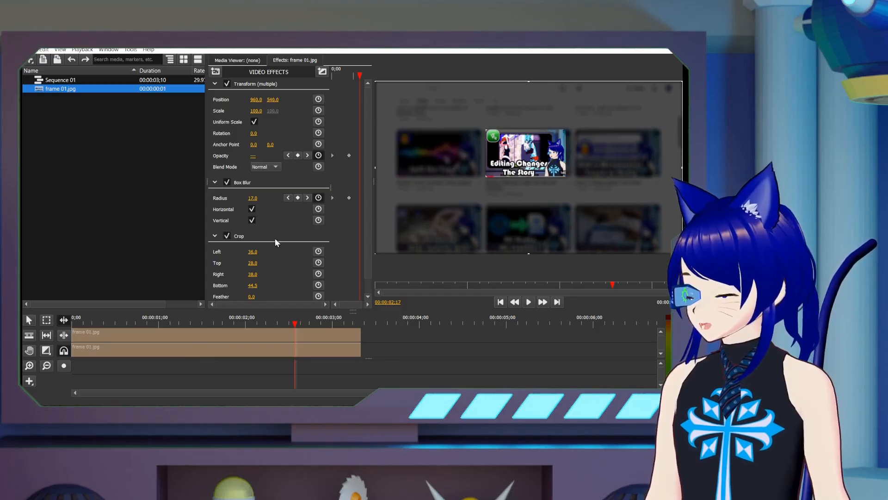
drag(354, 86, 350, 82)
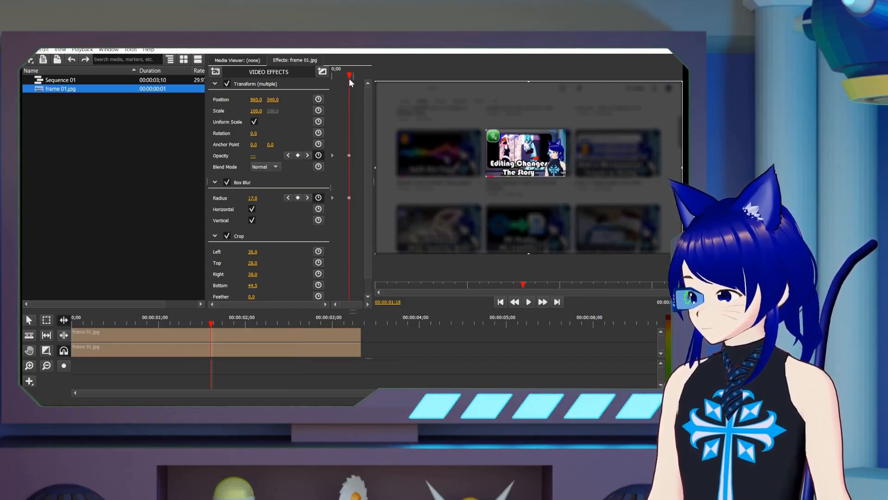
click(319, 111)
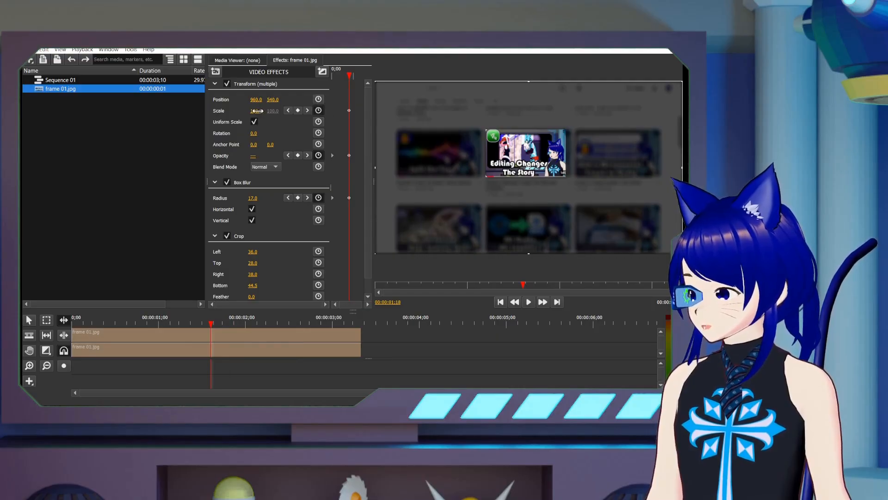
drag(256, 111, 287, 111)
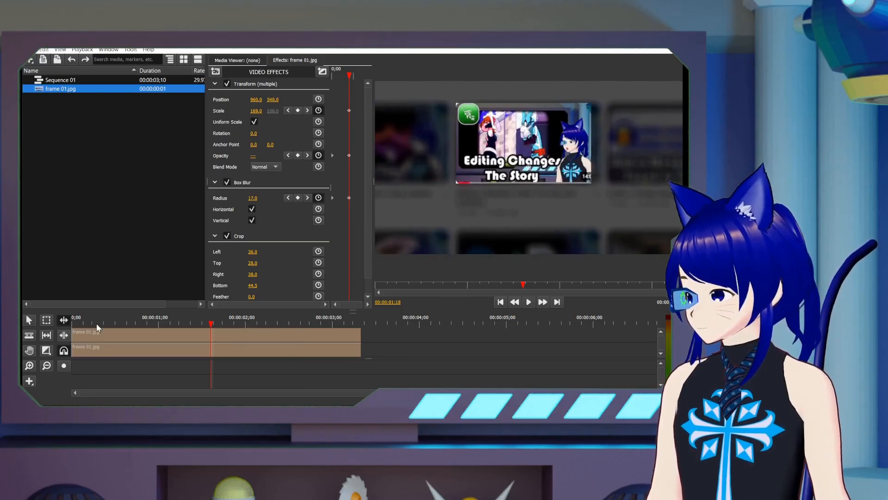
- At the sequence start, keyframe both clips' Scale back to original size and play back the zoom
drag(96, 325, 71, 323)
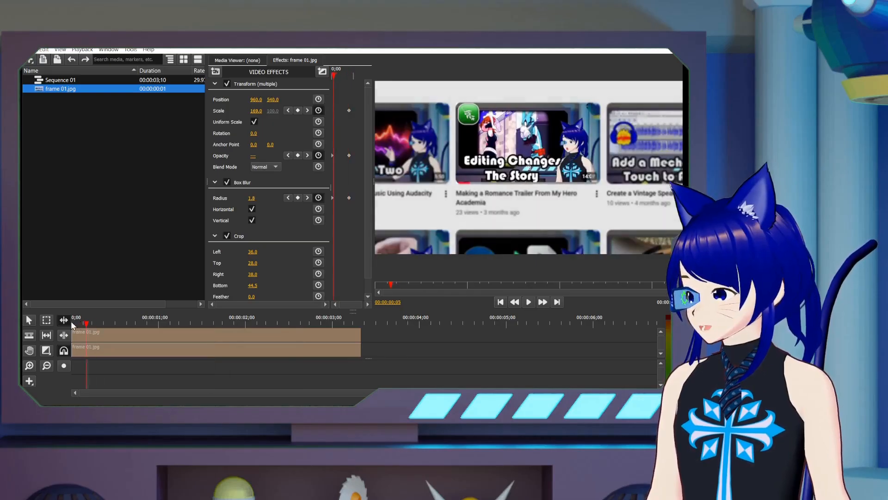
click(259, 113)
text(10)
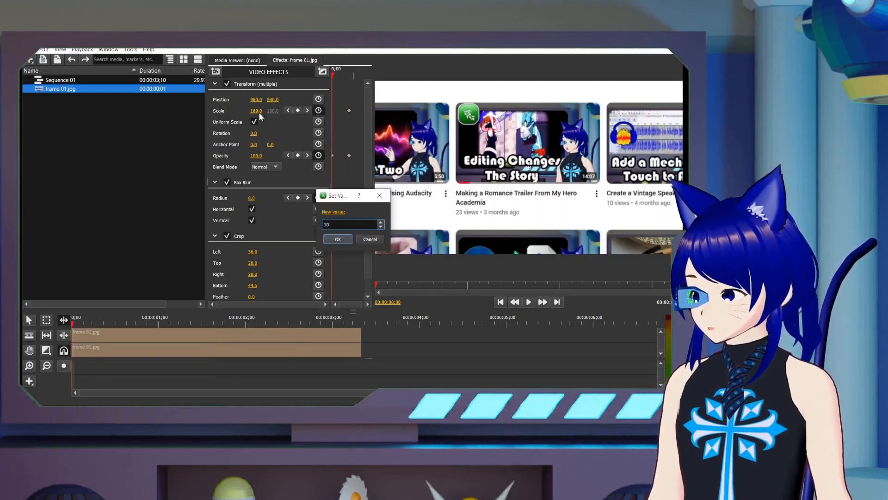
key(Return)
key(space)
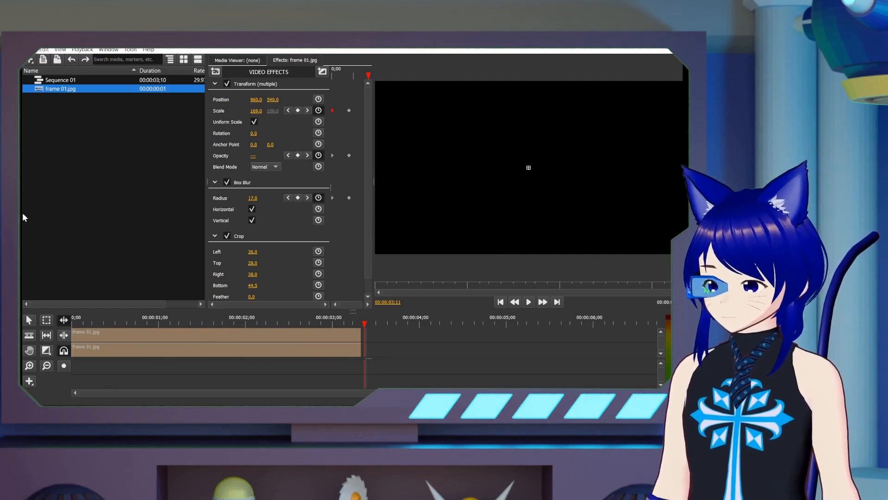
click(168, 323)
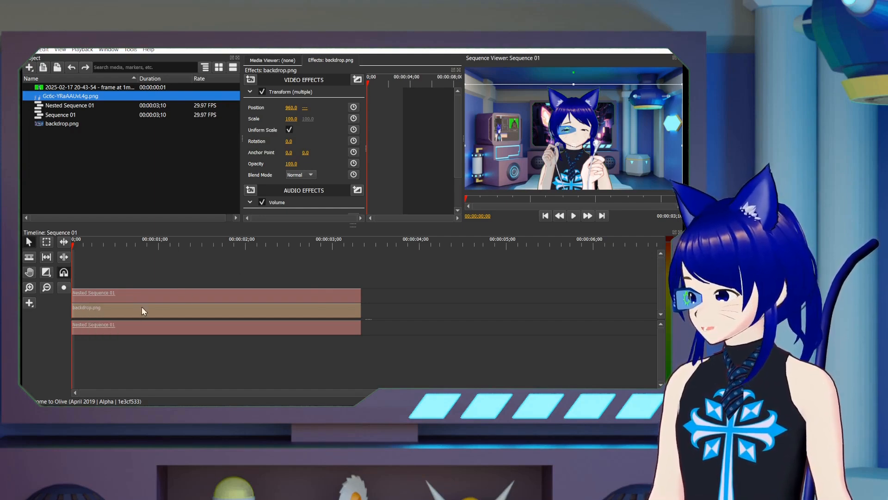
- Select the Nested Sequence 01 and backdrop.png clips together and add a Box Blur effect to both
click(119, 315)
click(118, 315)
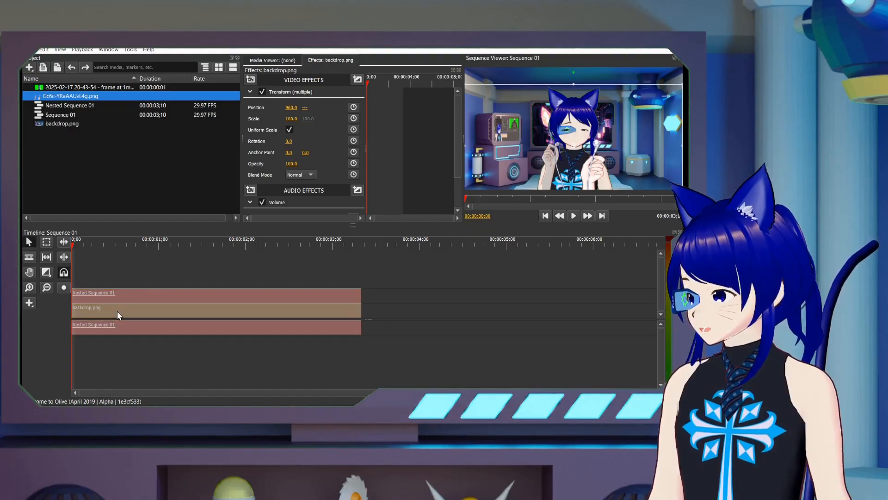
drag(129, 272, 134, 314)
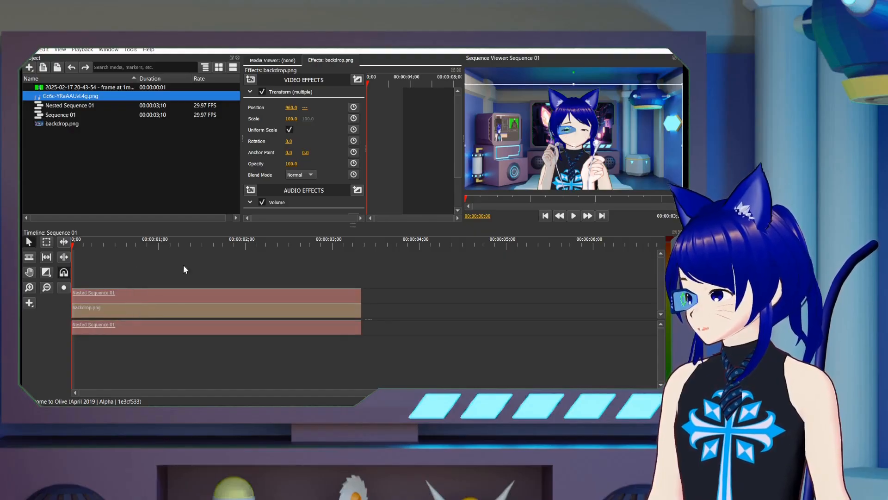
click(253, 80)
mouse_move(274, 85)
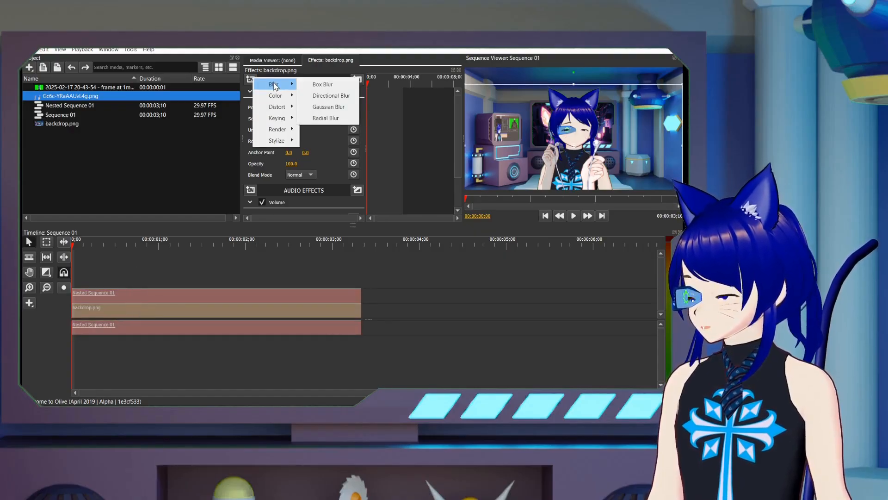
click(323, 84)
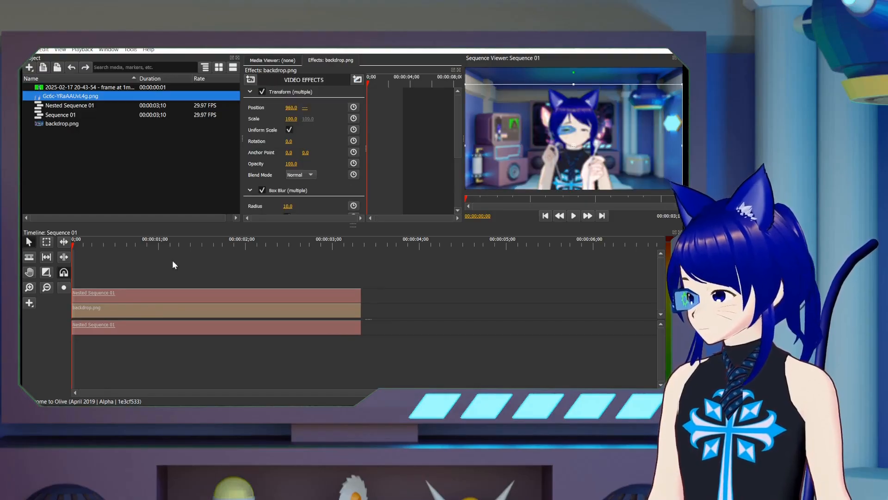
- Set the Box Blur Radius of the Nested Sequence 01 clip alone to 0 and scrub the sequence to check it
click(140, 285)
click(131, 301)
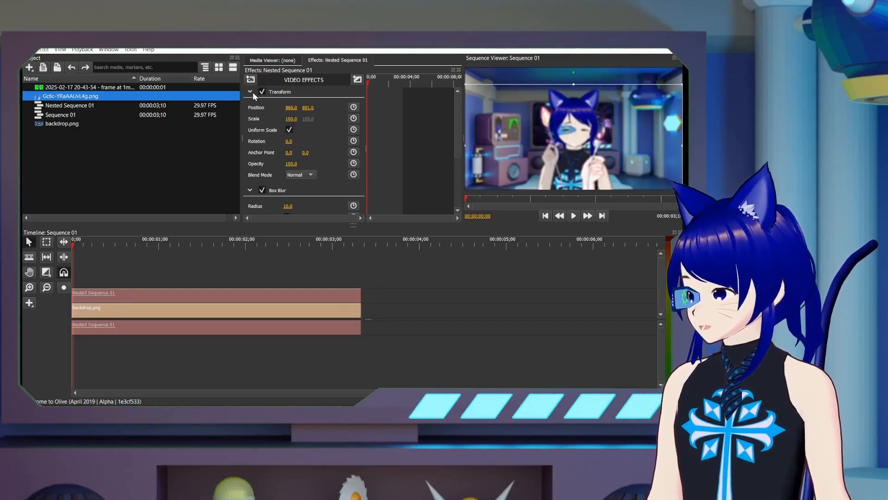
click(284, 205)
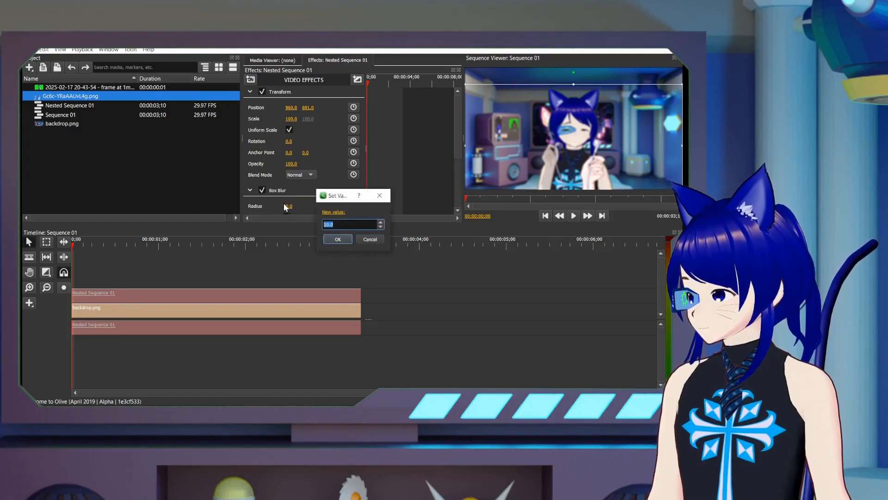
key(Return)
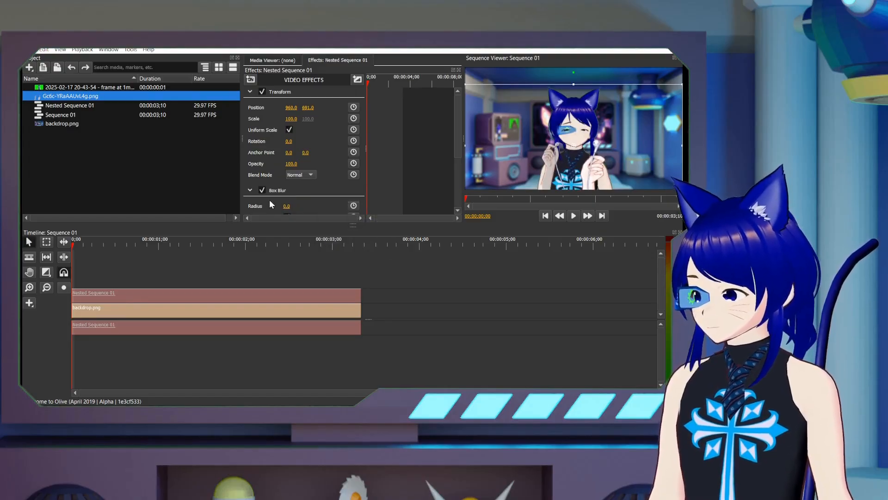
drag(230, 251, 247, 250)
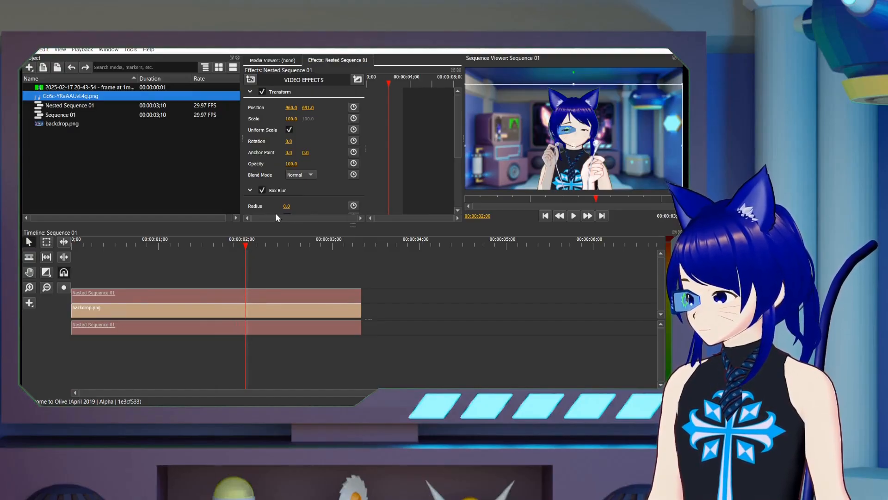
drag(103, 247, 65, 245)
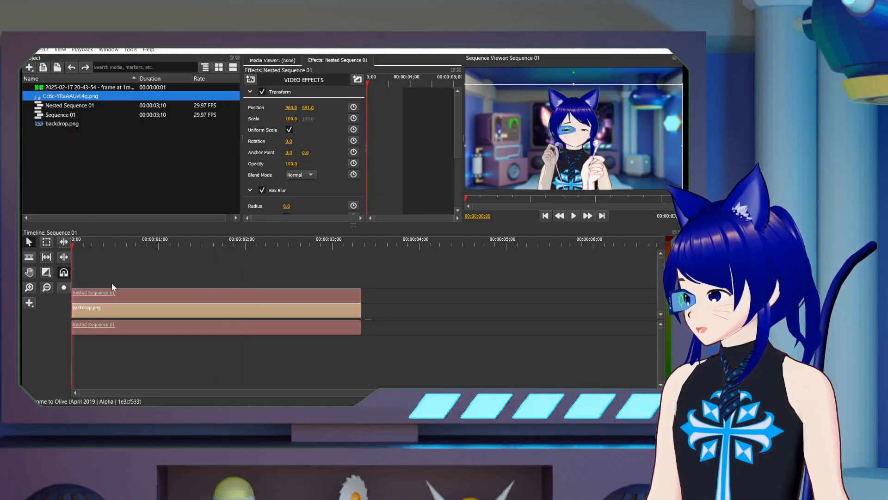
- Select the Nested Sequence 01 and backdrop.png clips and keyframe their Box Blur Radius at the sequence start
drag(123, 283, 139, 329)
scroll(390, 166, down, 2)
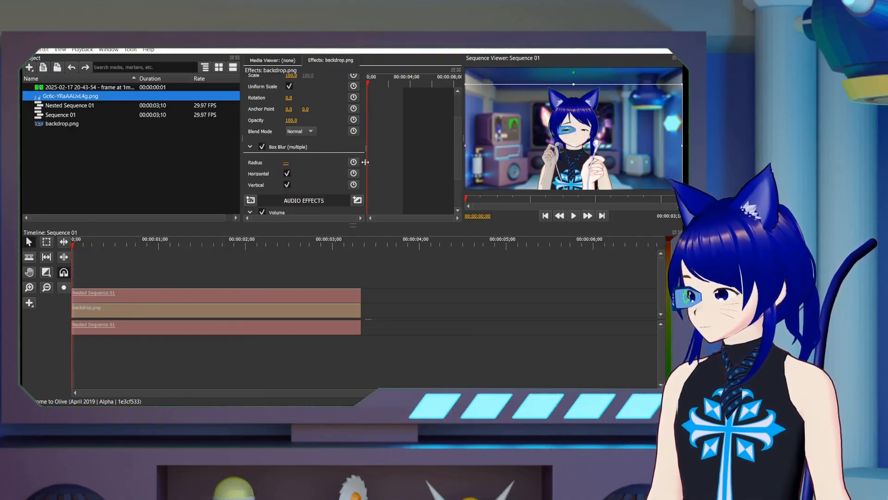
click(353, 163)
click(181, 259)
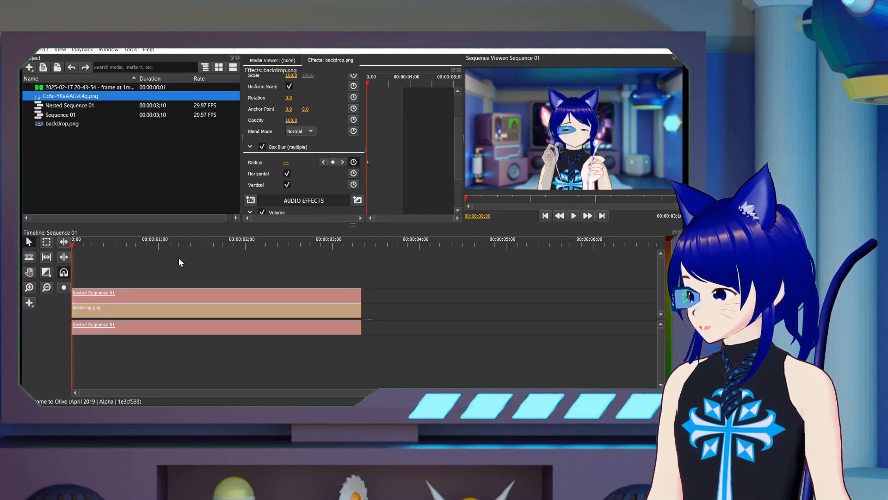
- Keyframe the Box Blur Radius of the backdrop.png clip alone at 0 at 00:00:02;00
click(124, 299)
click(124, 314)
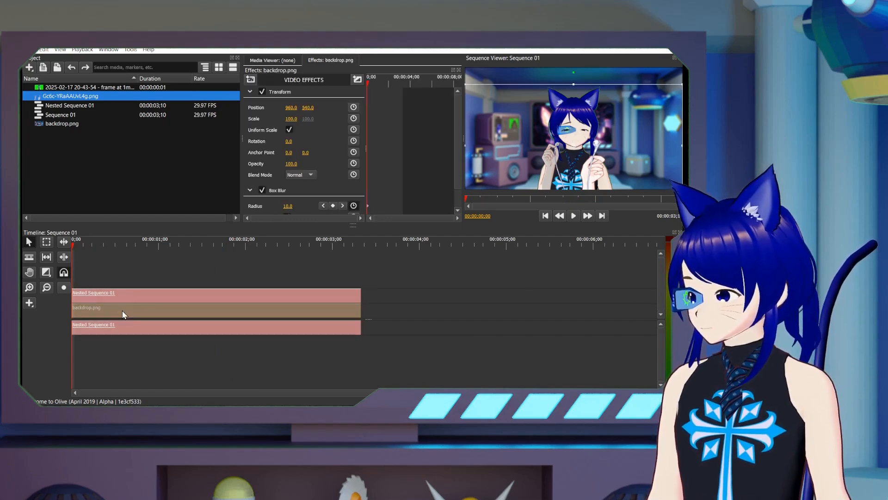
click(208, 245)
drag(233, 248, 247, 248)
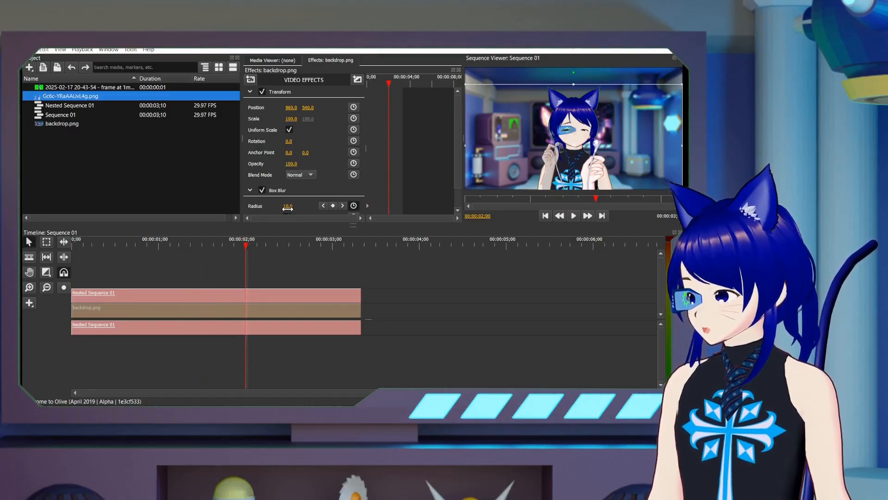
click(288, 206)
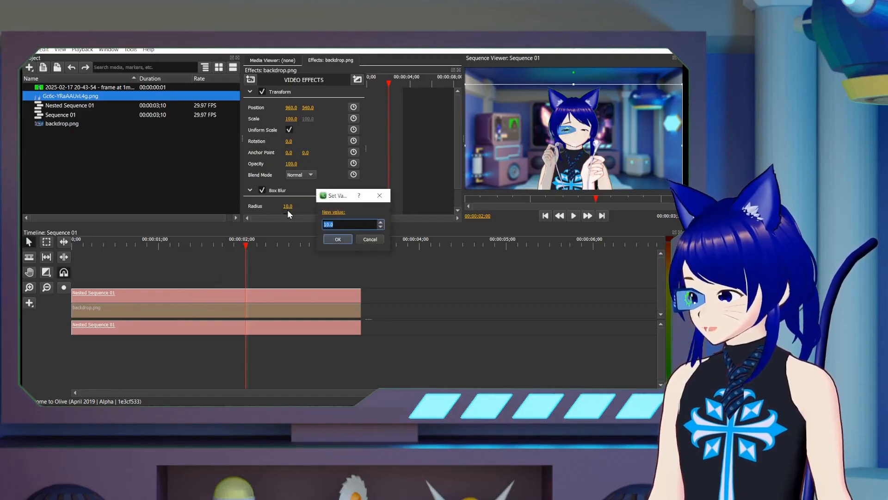
text(0)
key(Return)
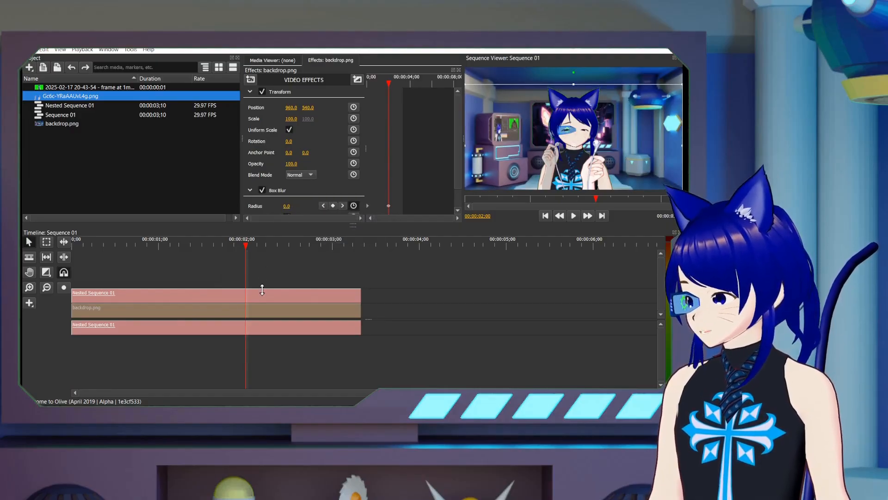
- Keyframe the Nested Sequence 01 clip's Box Blur Radius at 17 at 00:00:02;00 and play the sequence from the start
click(264, 298)
click(287, 207)
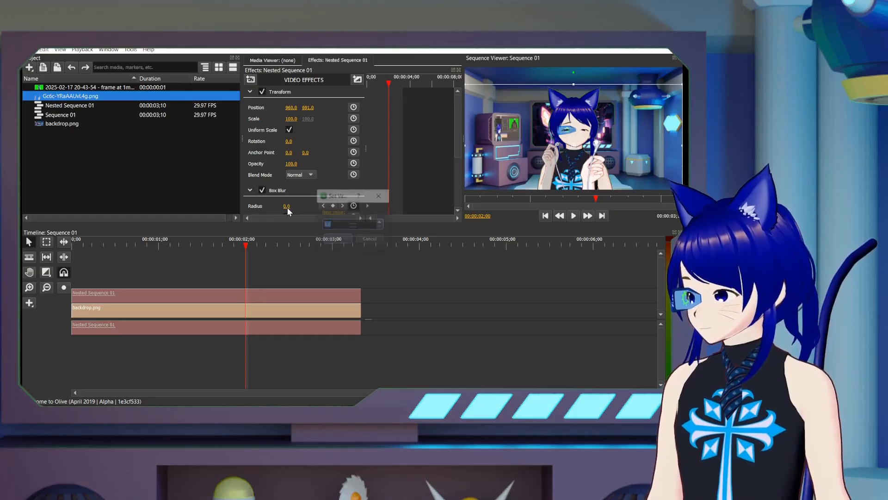
text(17)
key(Return)
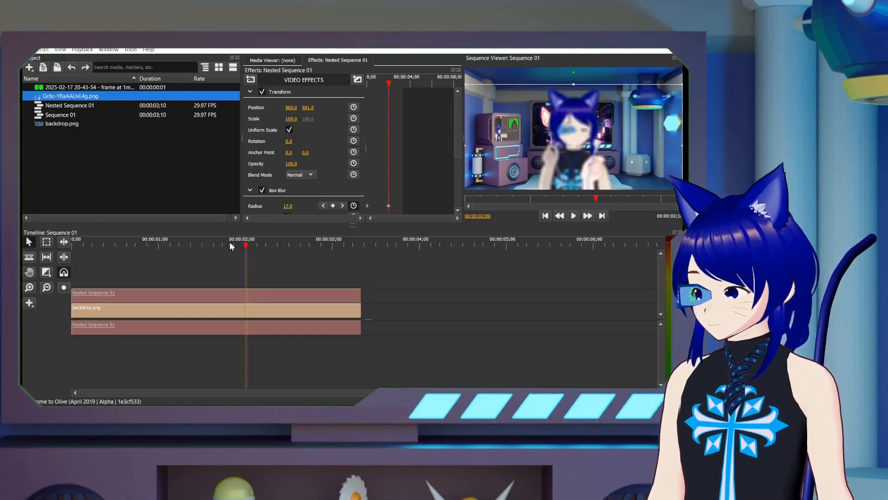
drag(115, 244, 63, 239)
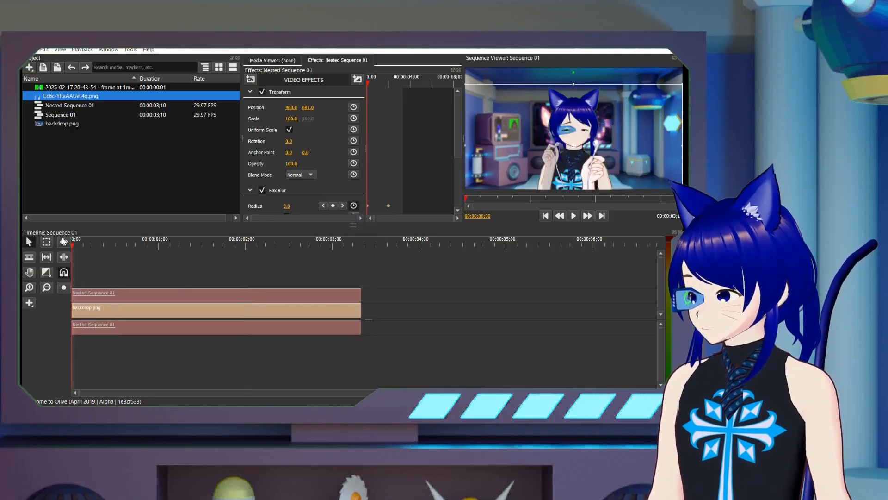
key(space)
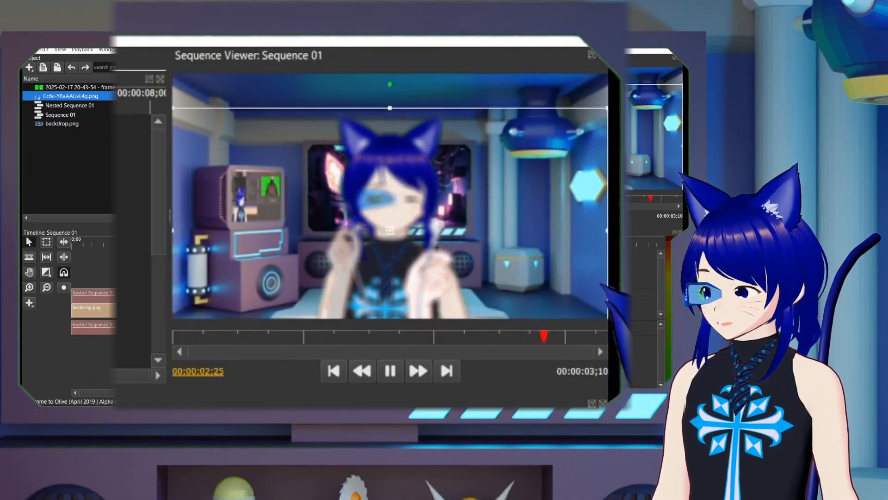
key(space)
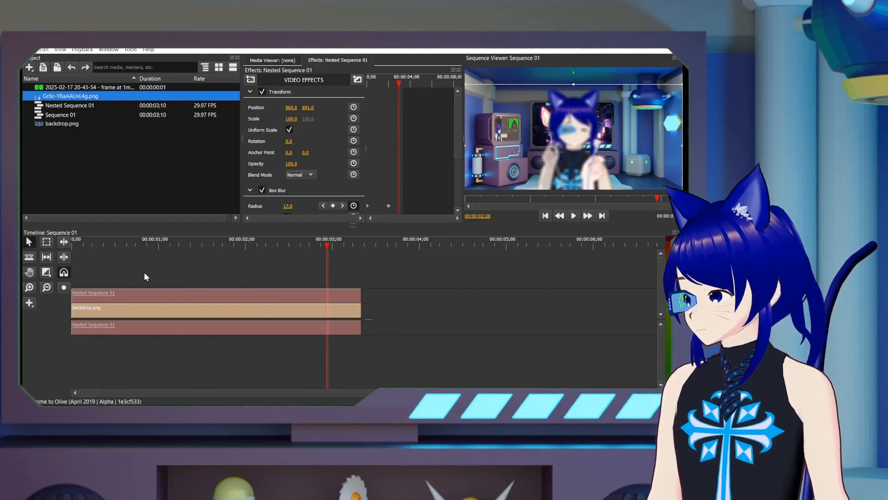
- Select both clips and keyframe their Scale at the sequence start at its current value and at 00:00:02;00 at 121
drag(145, 276, 159, 312)
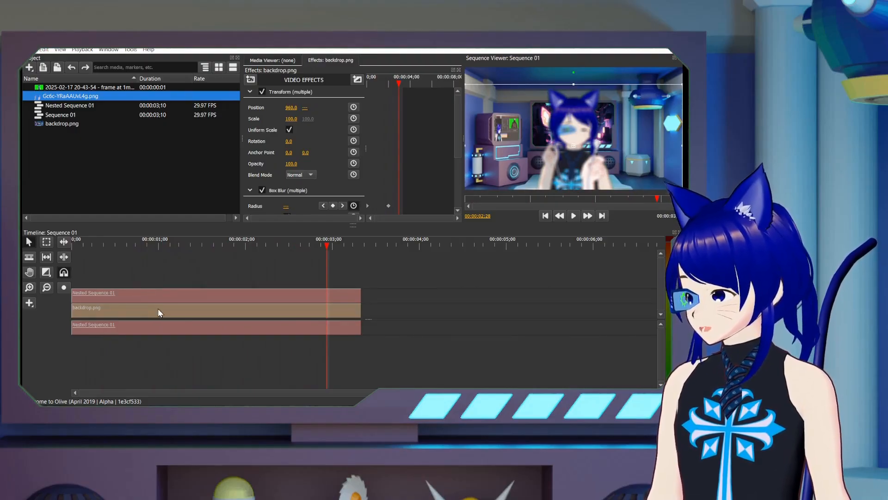
click(390, 86)
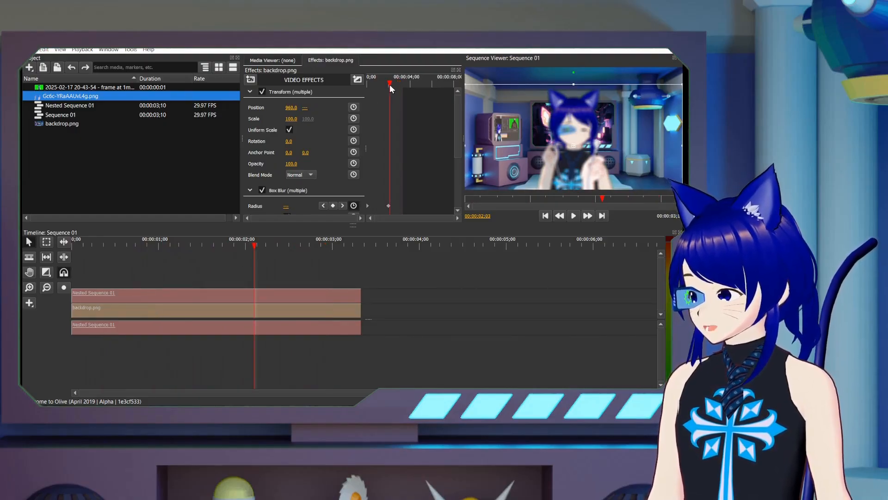
key(Left)
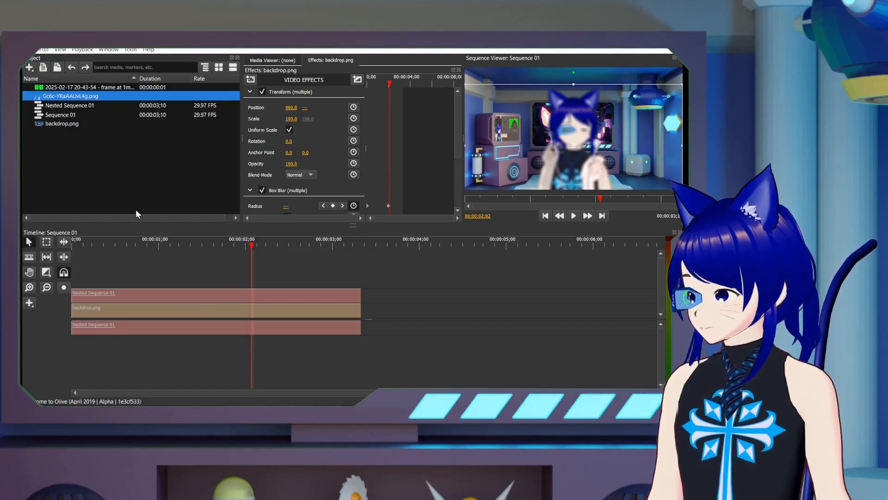
click(88, 243)
drag(88, 240, 70, 243)
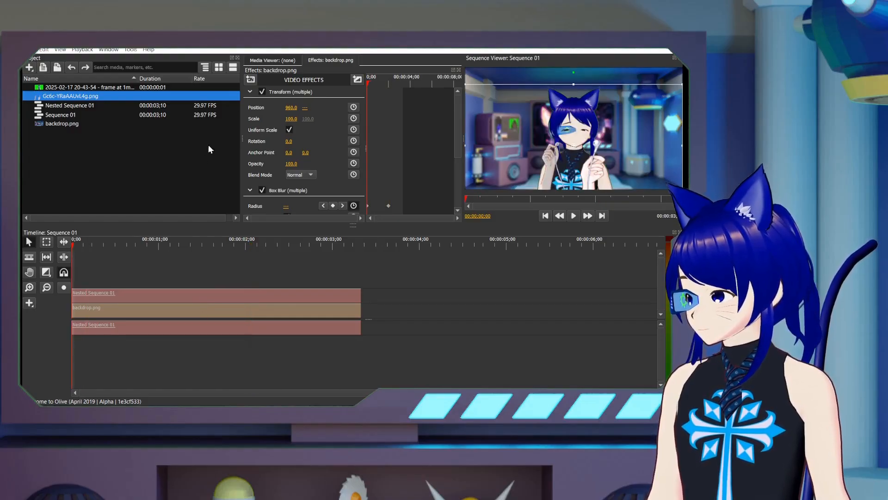
click(353, 119)
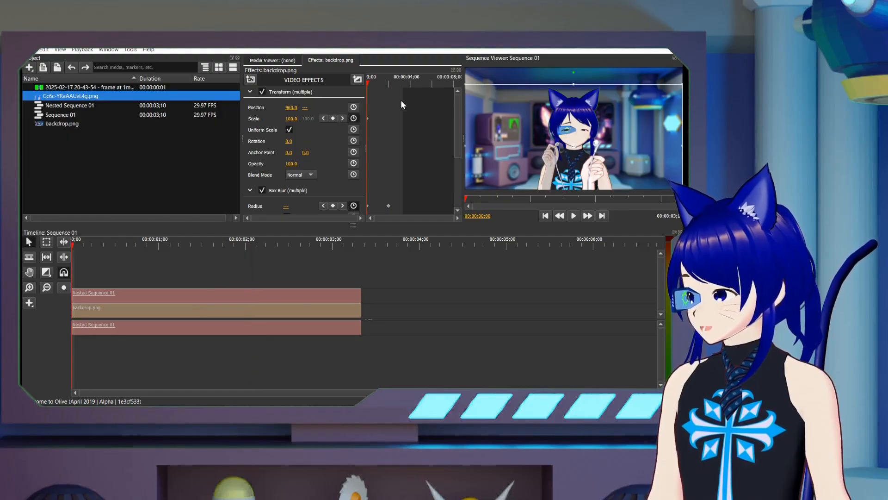
drag(398, 85, 390, 87)
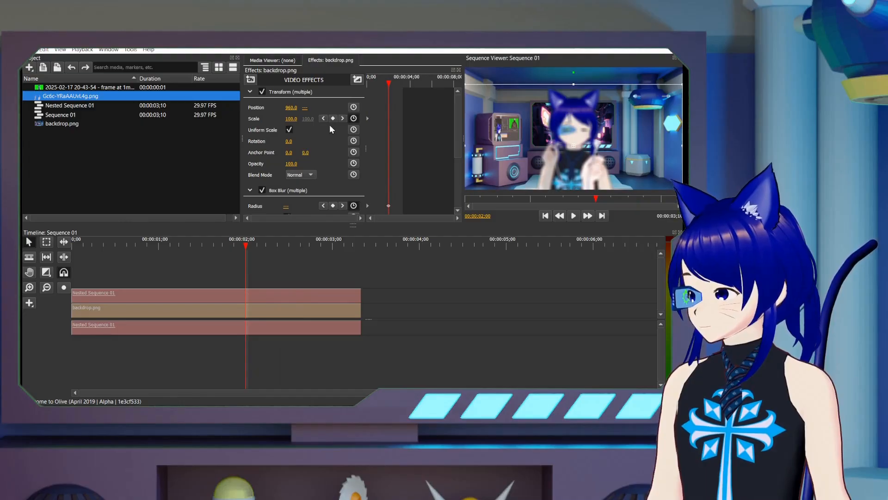
drag(292, 119, 288, 123)
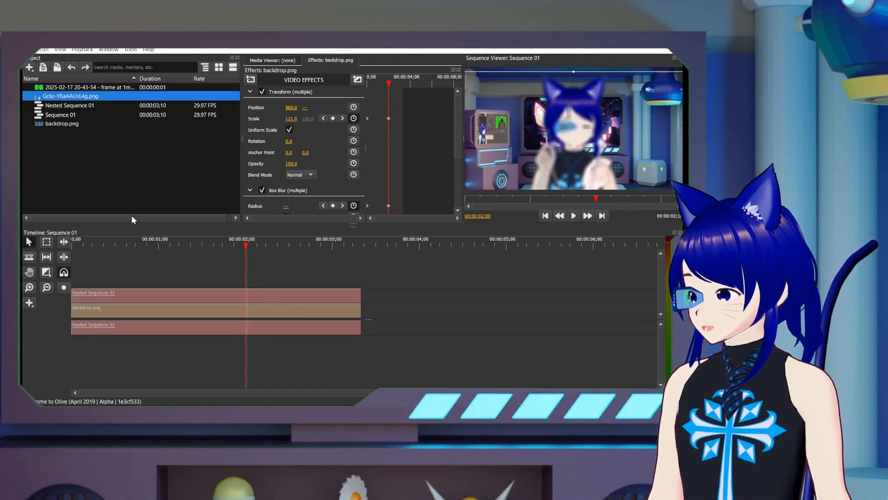
- Keyframe the Scale of the backdrop.png clip alone at 100 at 00:00:02;02
click(68, 246)
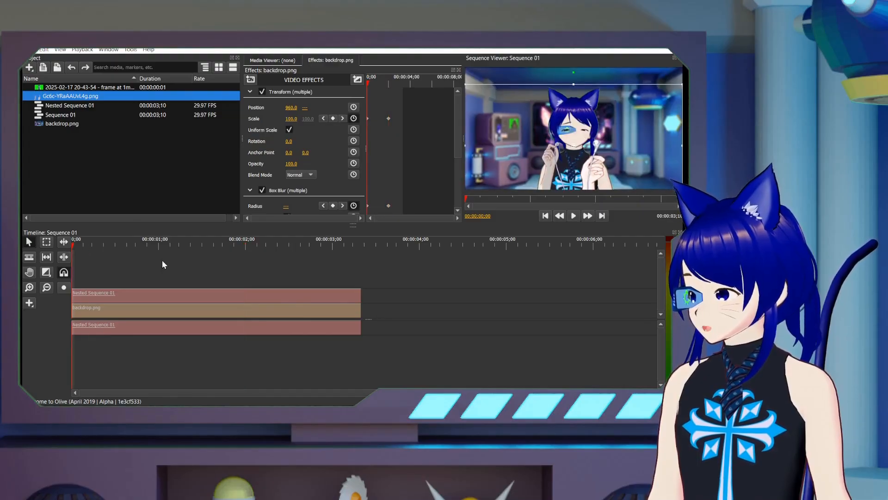
click(253, 245)
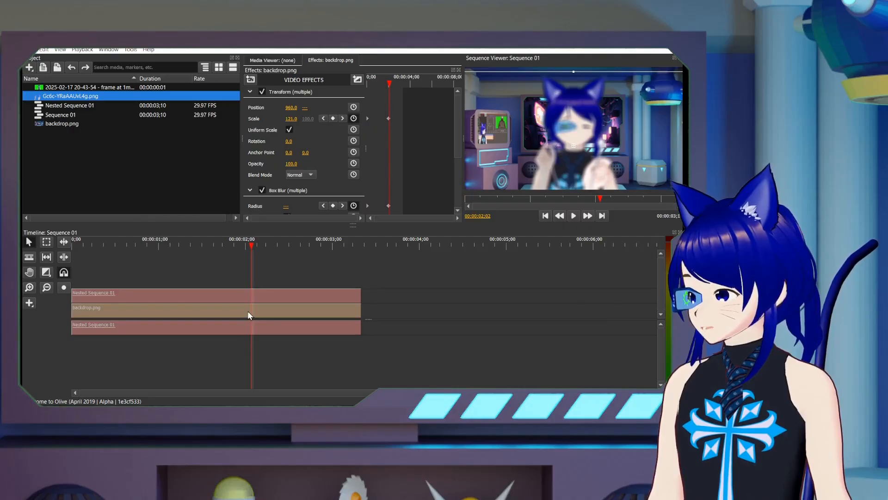
click(291, 119)
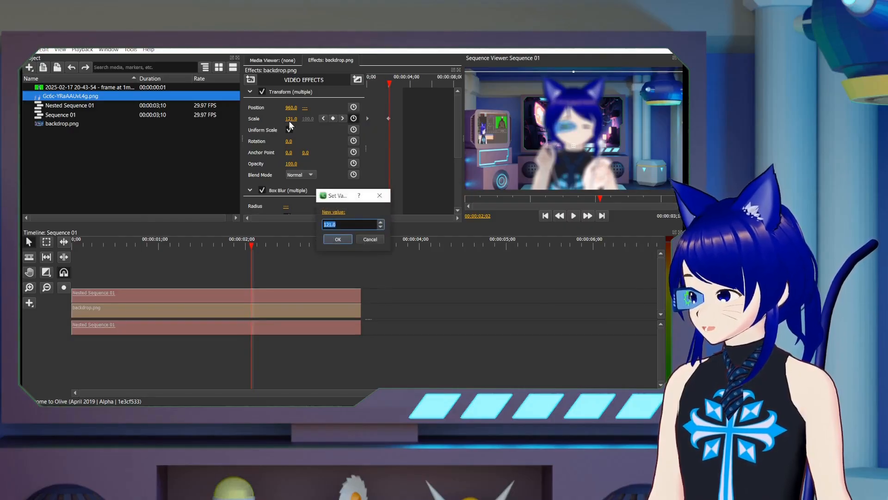
click(364, 239)
click(314, 271)
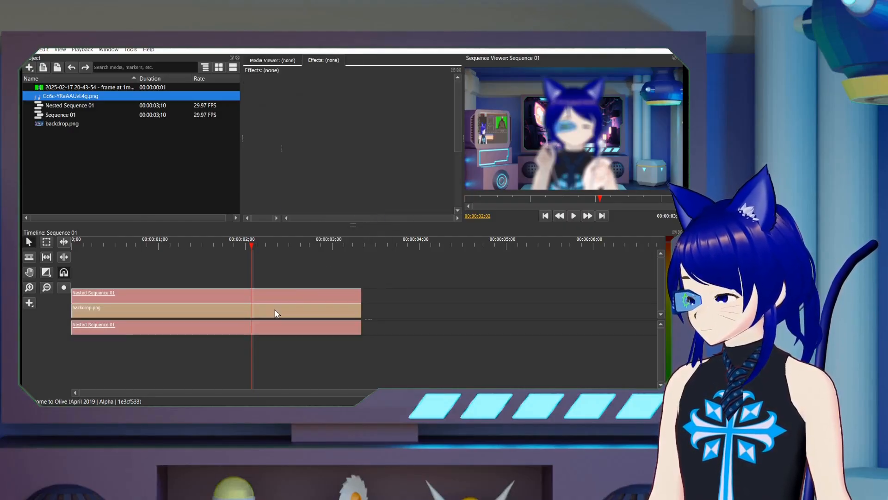
click(276, 311)
click(291, 119)
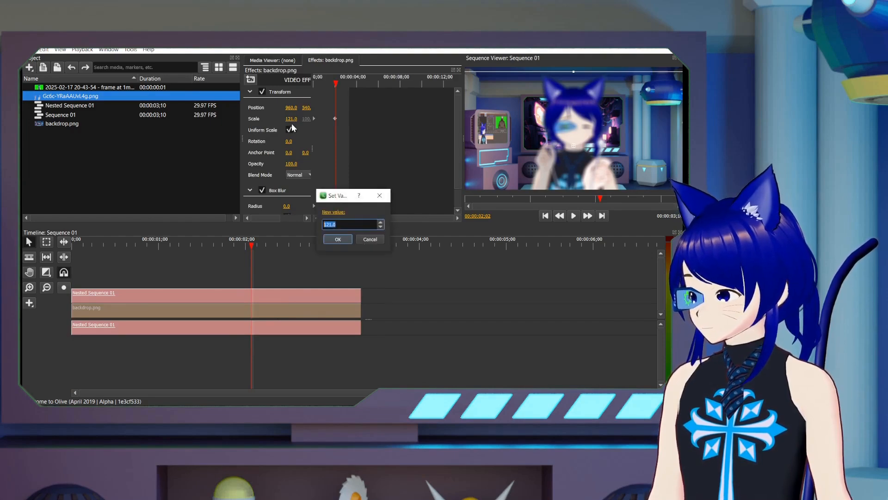
text(100)
key(Return)
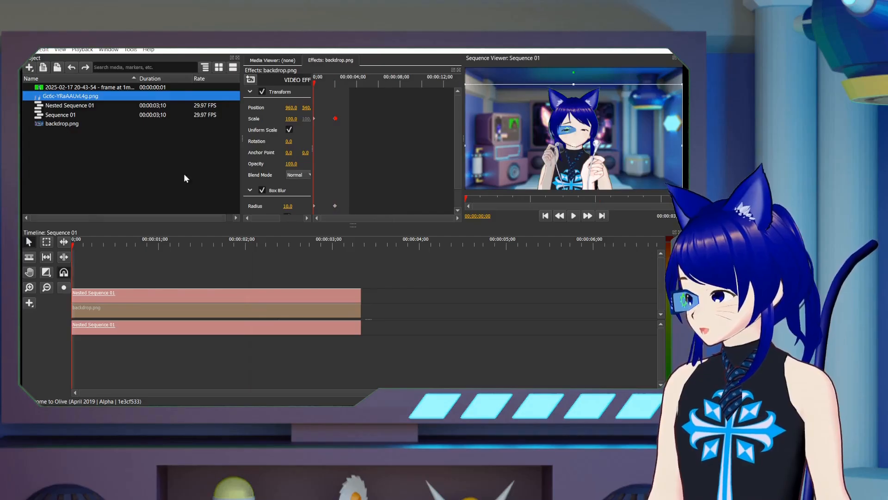
- Set the backdrop.png clip's Scale to 120 at the sequence start and play back the result
click(292, 119)
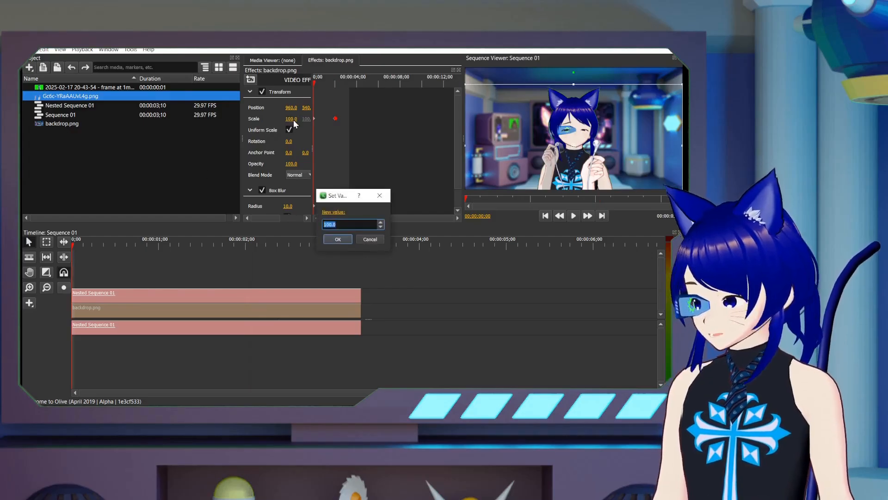
text(12;0)
key(Return)
key(space)
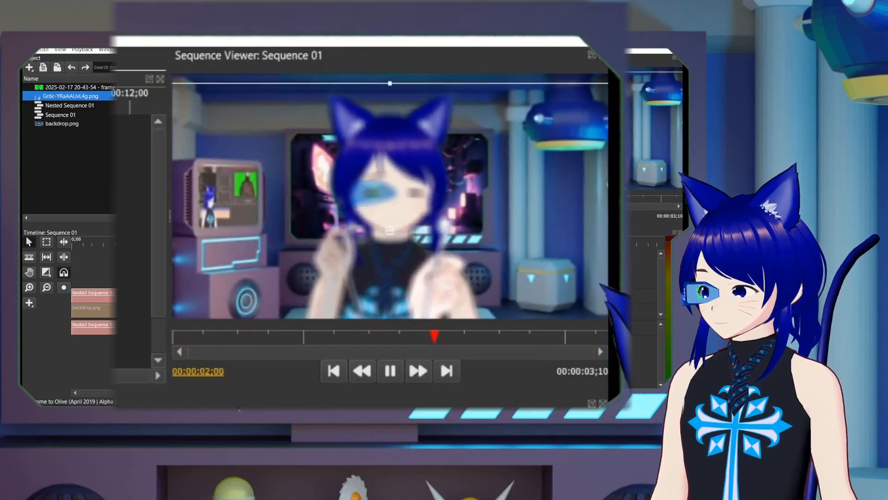
key(space)
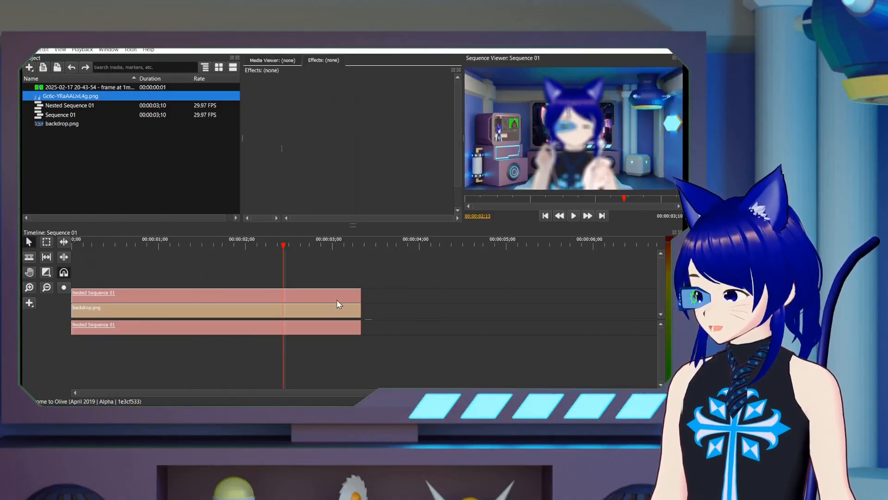
- Move the playhead to 00:00:01;28 and disable Scale keyframing on the backdrop.png clip alone, deleting its existing Scale keyframes
click(339, 304)
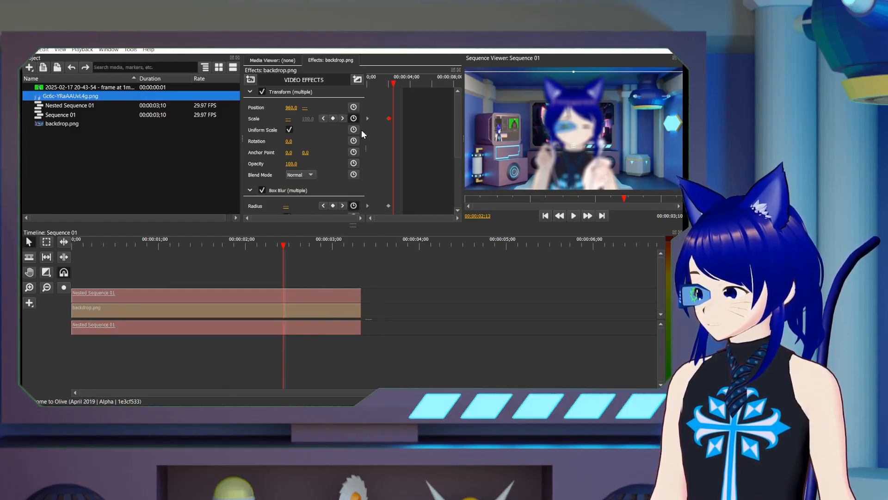
click(290, 279)
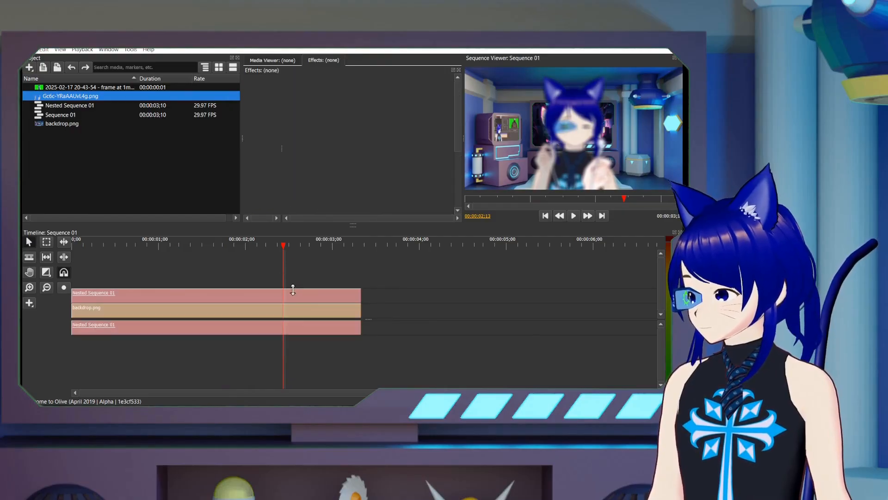
click(293, 310)
click(295, 299)
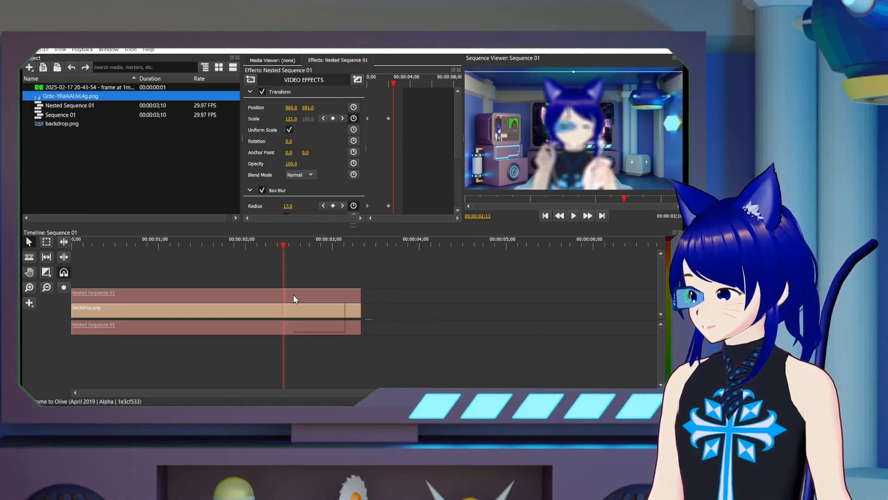
click(388, 83)
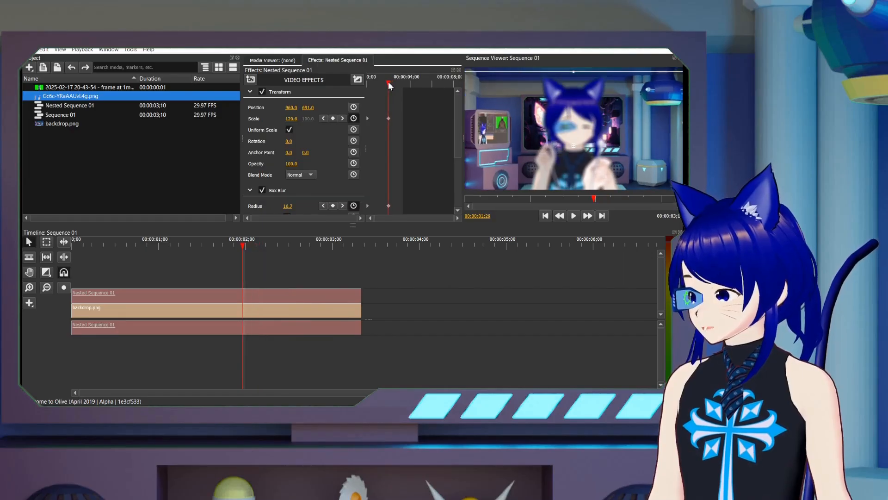
click(267, 314)
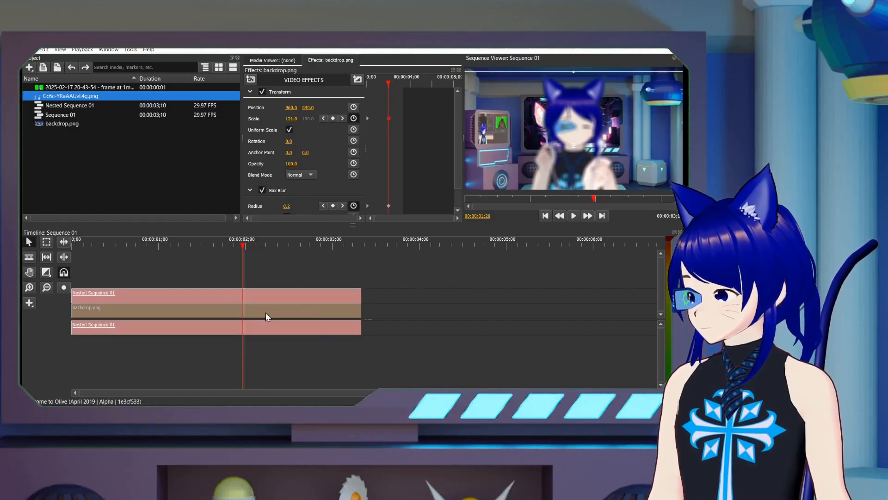
click(354, 119)
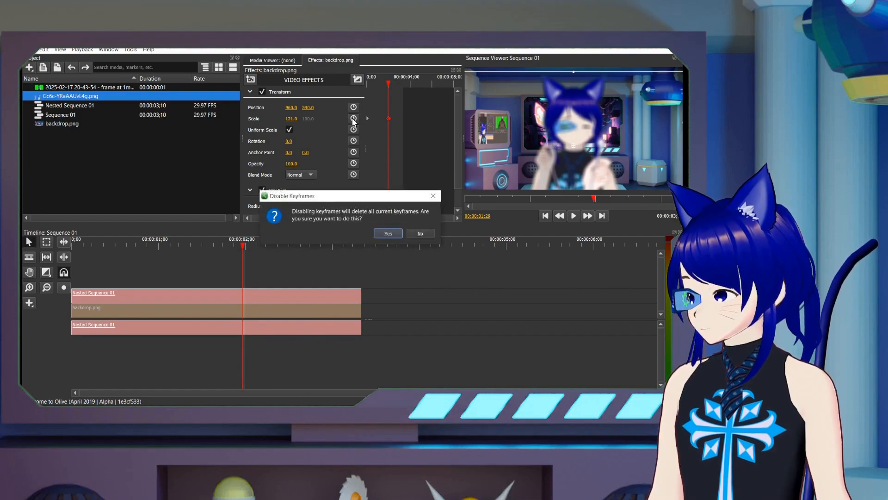
click(388, 234)
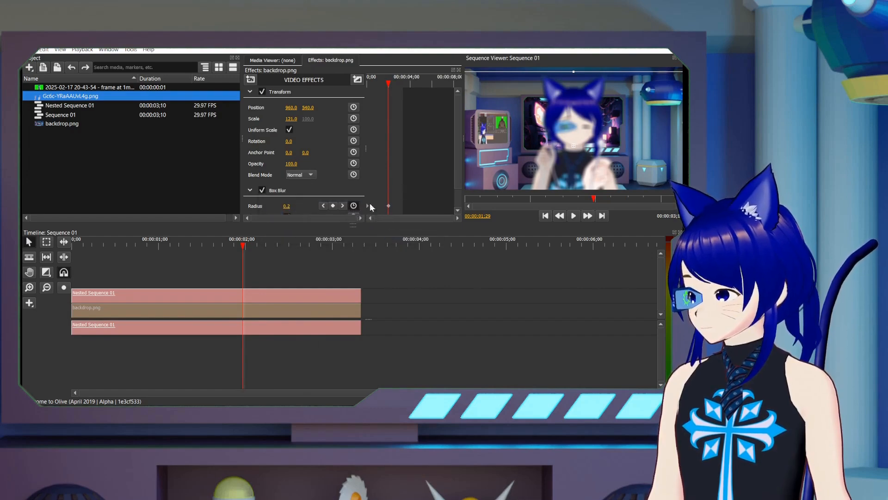
- Set the backdrop.png clip's Scale to 100 and re-enable its keyframing at 00:00:01;28
click(291, 119)
text(10)
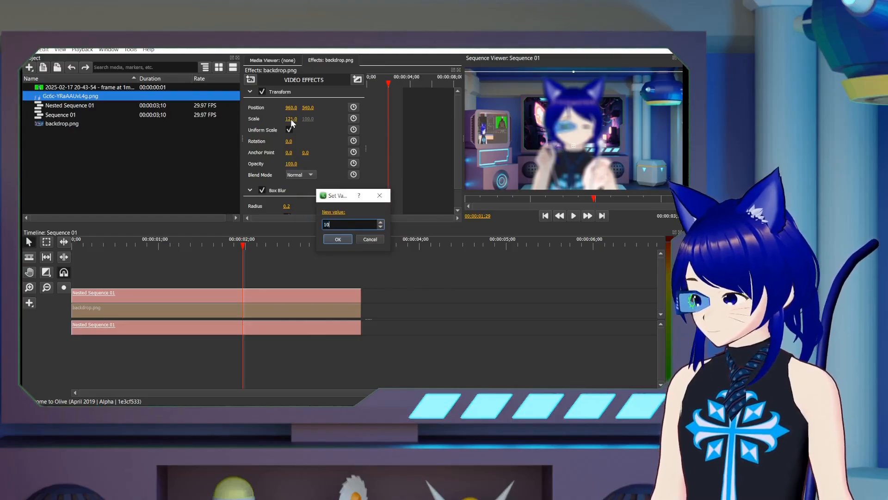
text(0)
key(Return)
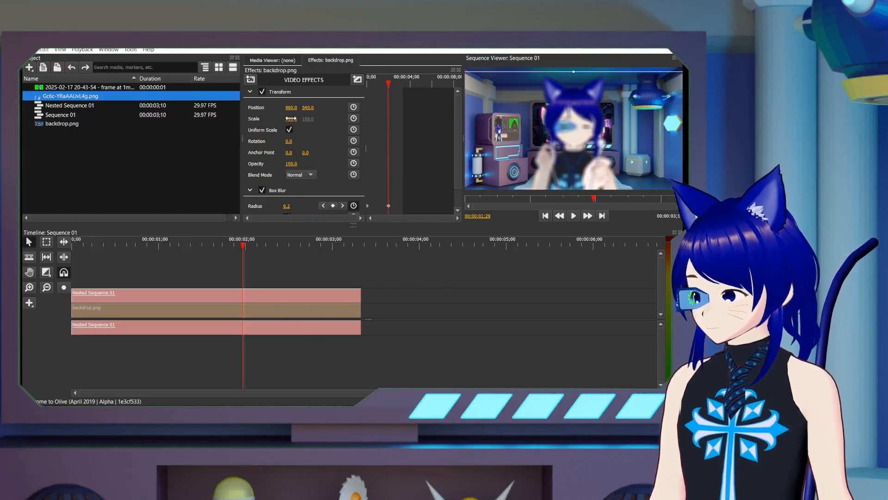
click(353, 119)
- At the sequence start, keyframe an enlarged Scale for the backdrop.png clip and play back the animation
drag(94, 243, 57, 235)
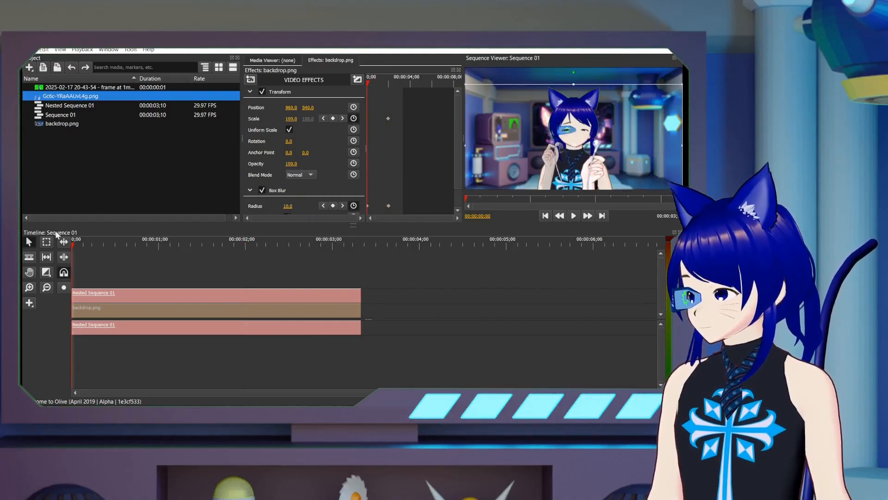
click(291, 119)
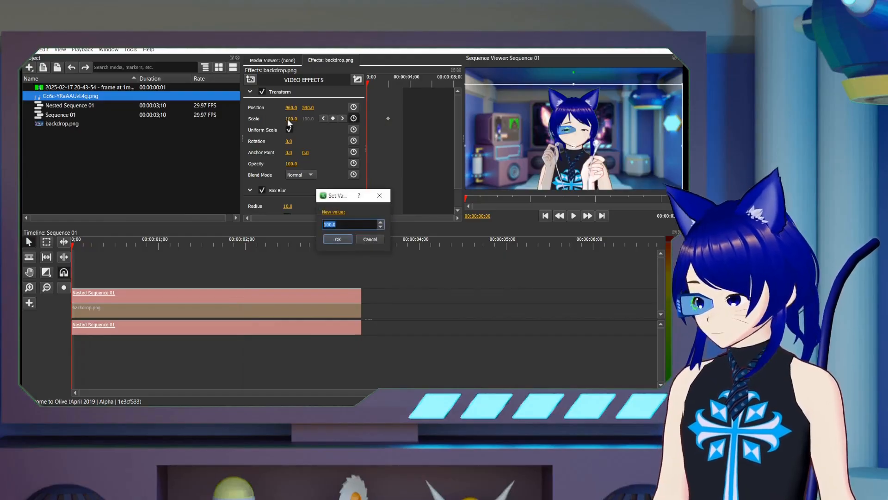
key(Return)
key(space)
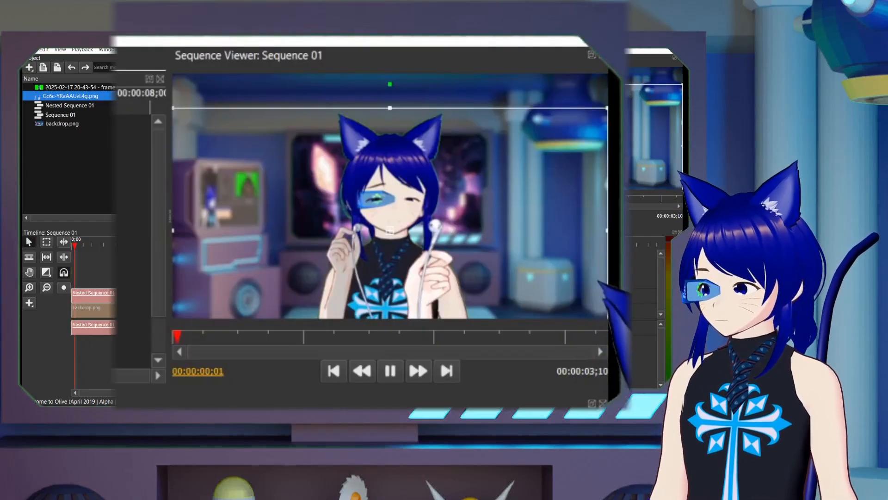